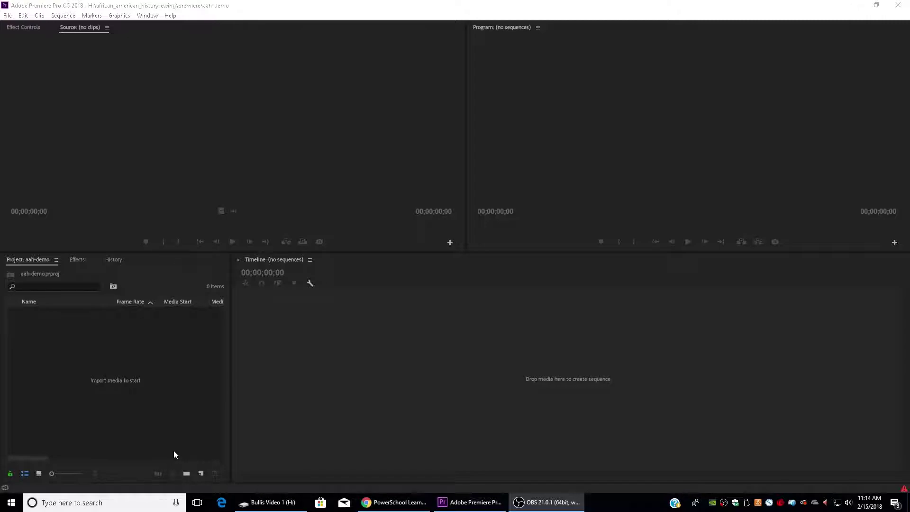
# - Drag the footage folder from H:\african_american_history-ewing in File Explorer into the Premiere project
pyautogui.click(284, 506)
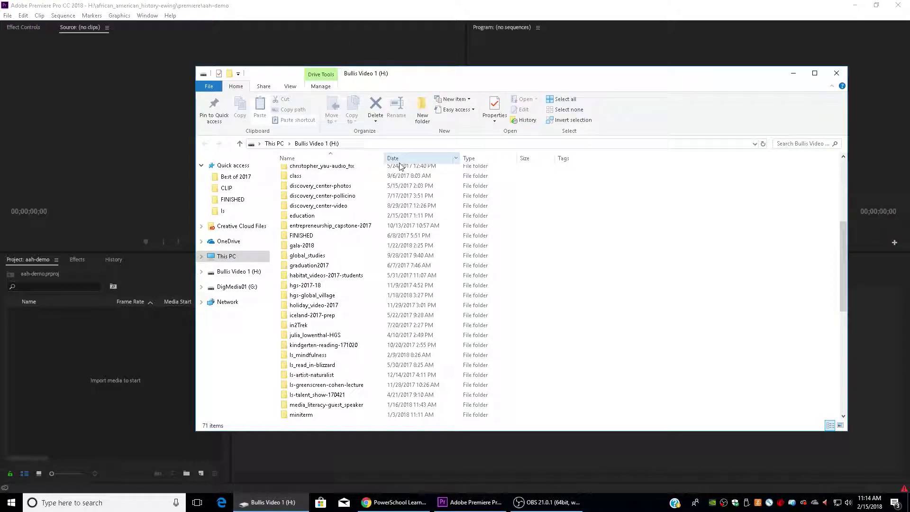
pyautogui.scroll(6, 356, 249)
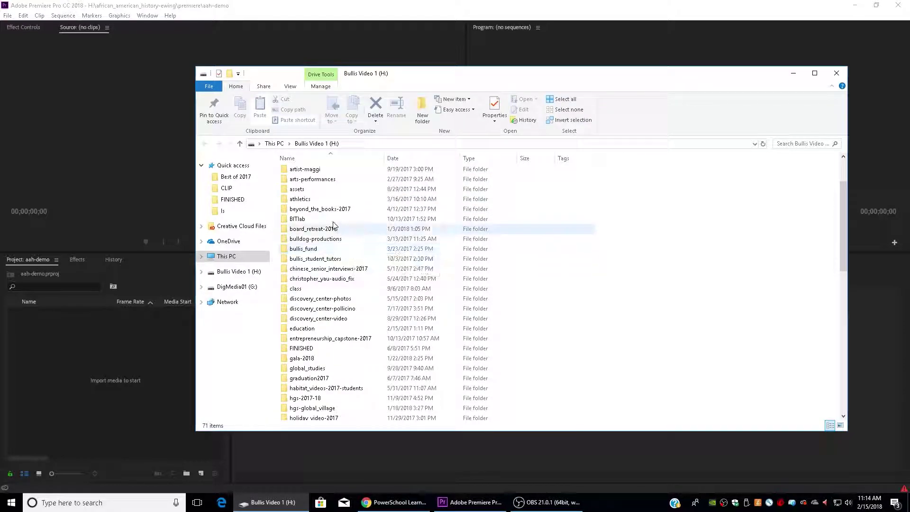
pyautogui.doubleClick(328, 202)
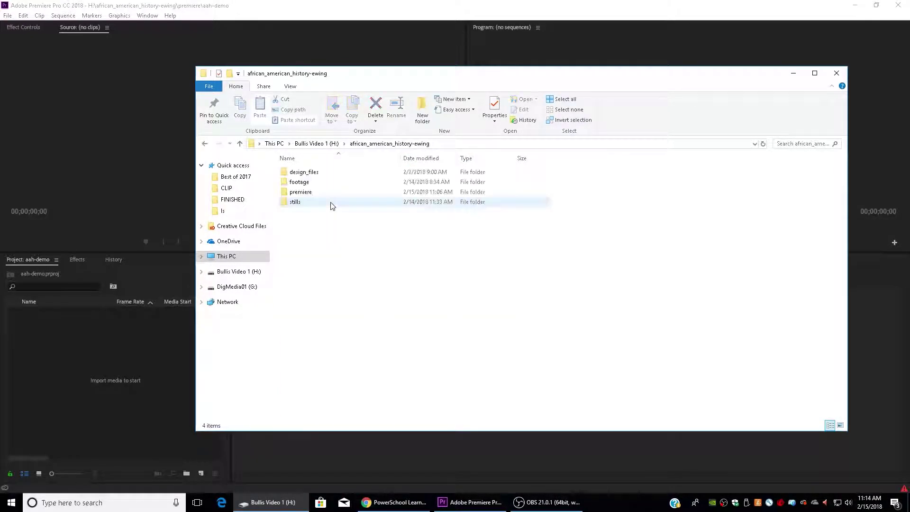
pyautogui.click(286, 185)
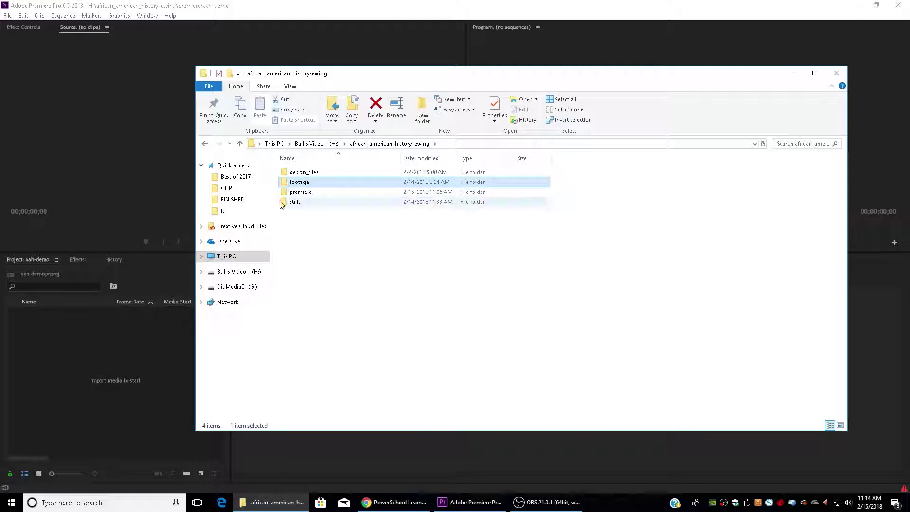
pyautogui.doubleClick(285, 185)
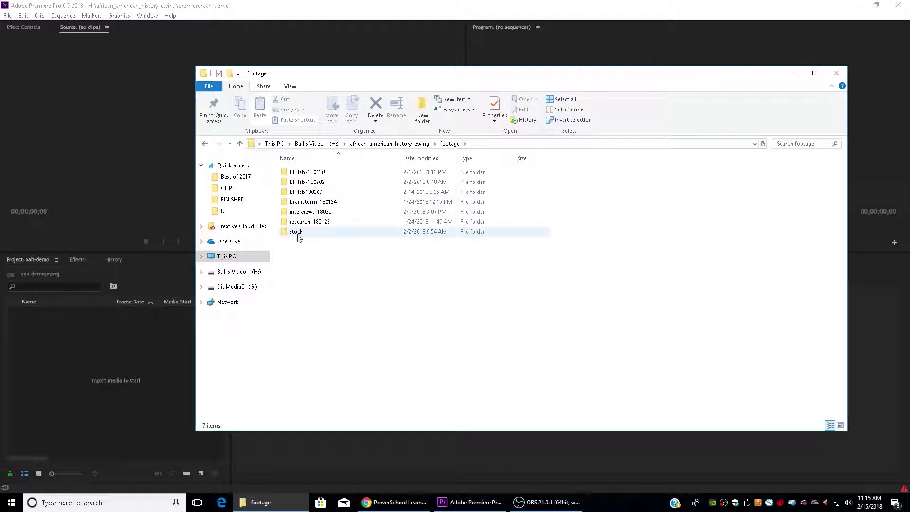
pyautogui.click(403, 144)
pyautogui.moveTo(298, 187); pyautogui.dragTo(104, 353)
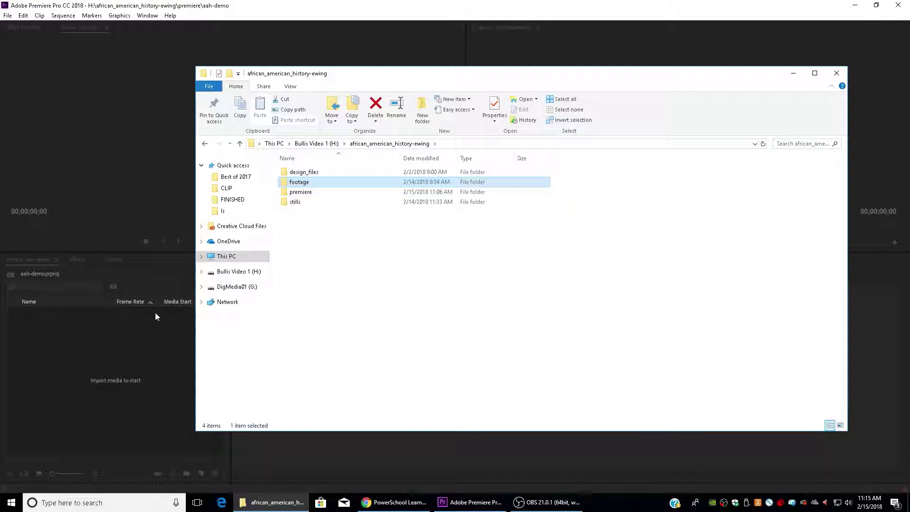
pyautogui.click(280, 7)
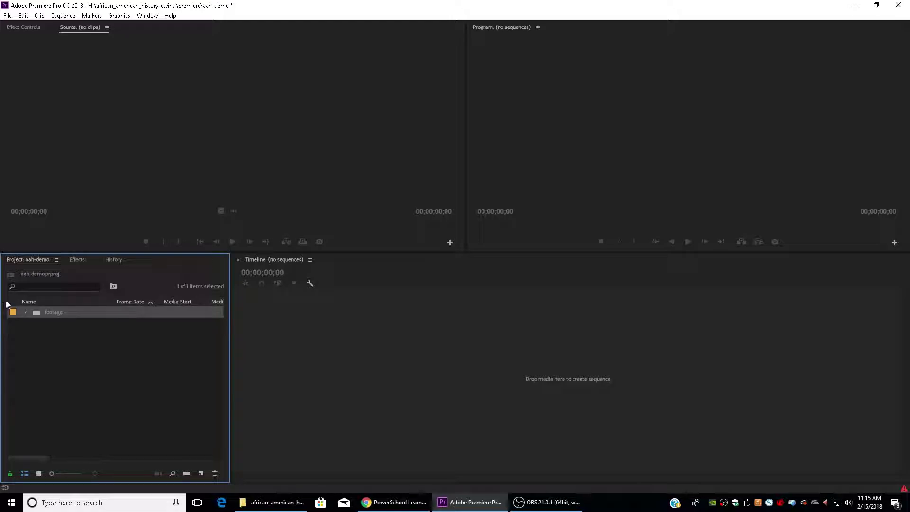
# - Inspect the footage bin's BITlab subfolders, collapse everything, and switch the Project panel to Icon view
pyautogui.click(26, 312)
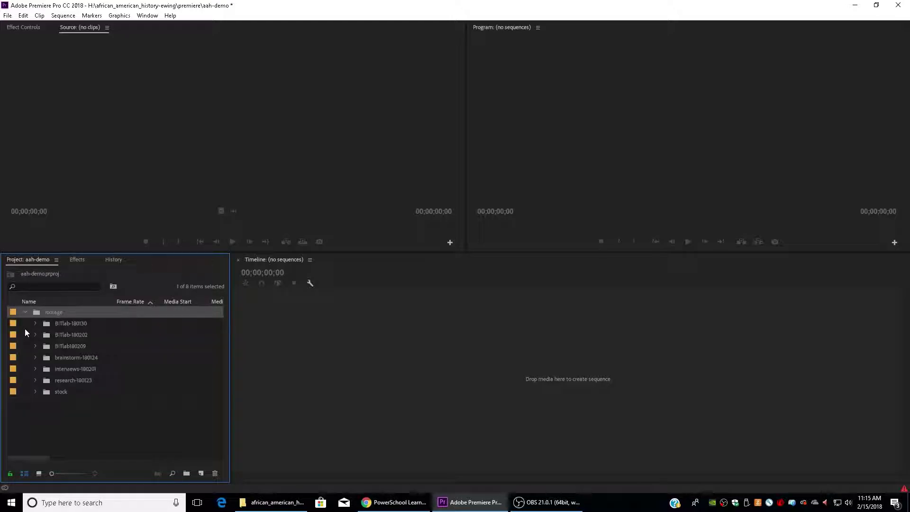
pyautogui.click(35, 323)
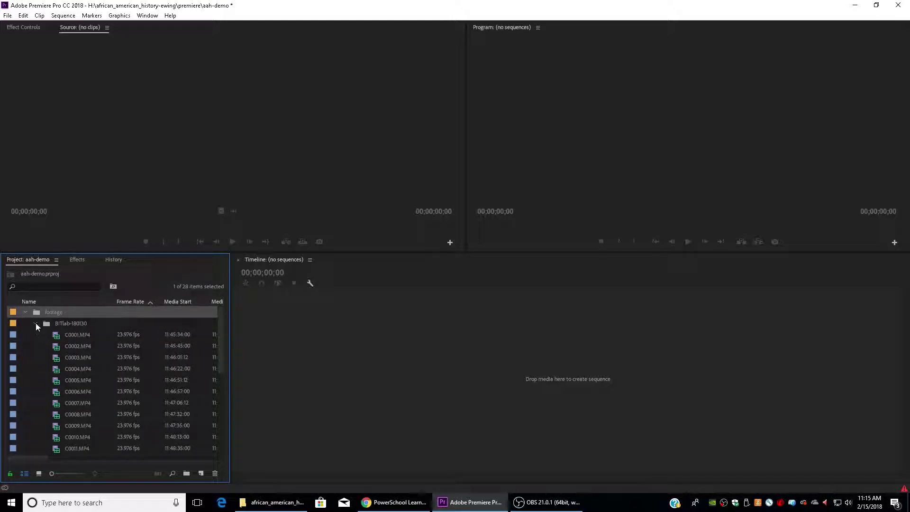
pyautogui.click(35, 324)
pyautogui.click(27, 311)
pyautogui.click(27, 313)
pyautogui.click(36, 323)
pyautogui.click(38, 322)
pyautogui.click(36, 334)
pyautogui.click(35, 335)
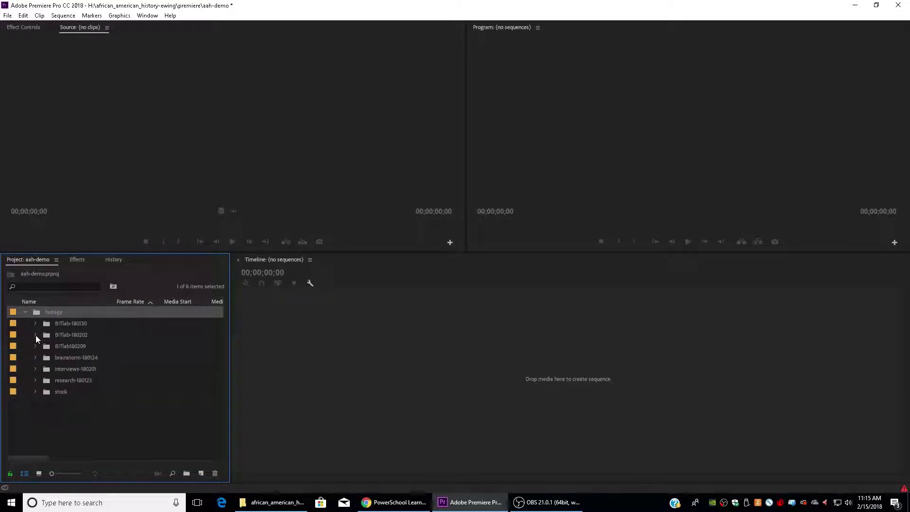
pyautogui.click(25, 312)
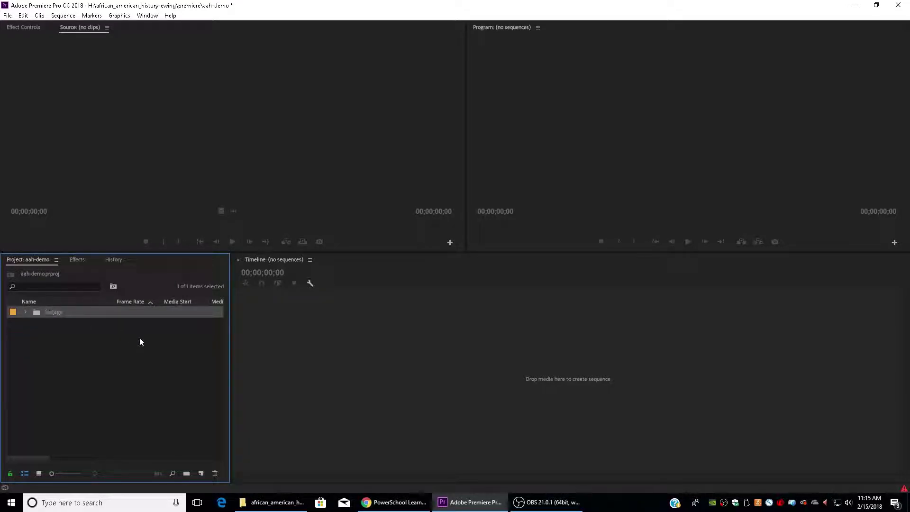
pyautogui.click(39, 473)
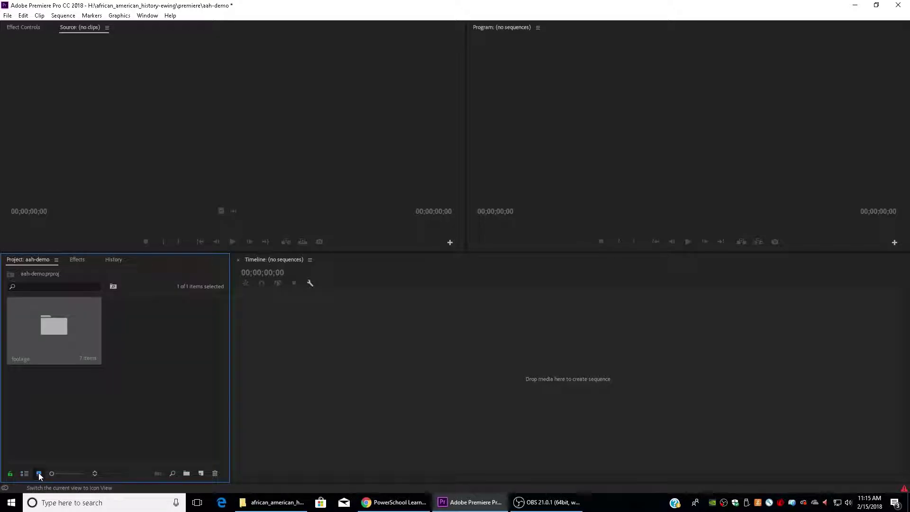
# - Open the footage bin, then open the research-180123 bin and dock it beside the Project panel
pyautogui.doubleClick(59, 325)
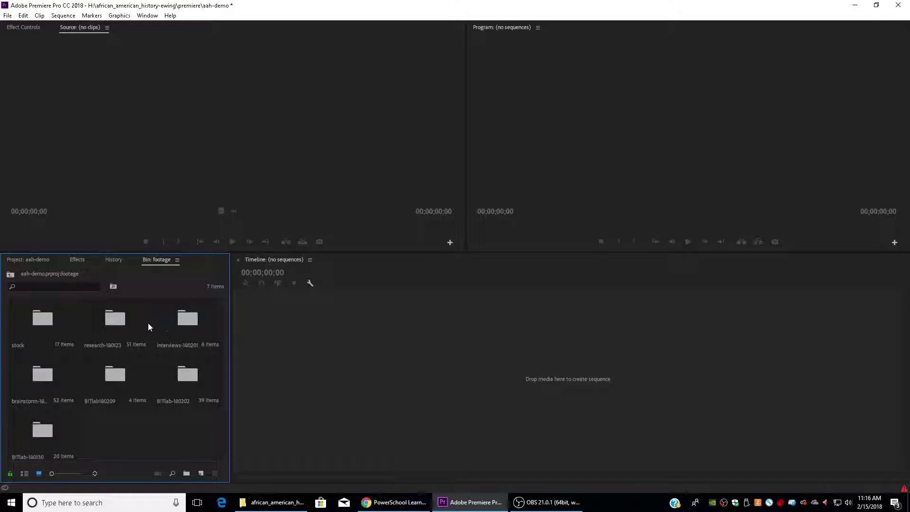
pyautogui.doubleClick(116, 317)
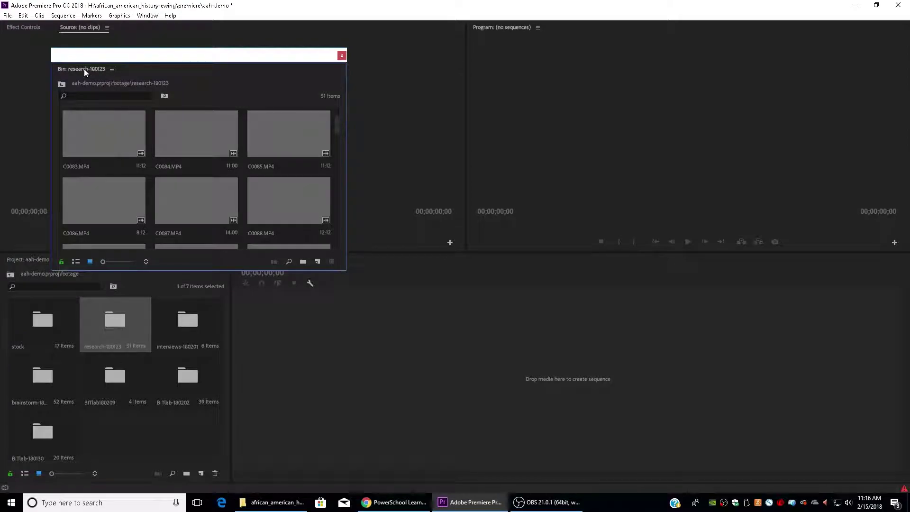
pyautogui.moveTo(84, 69); pyautogui.dragTo(112, 354)
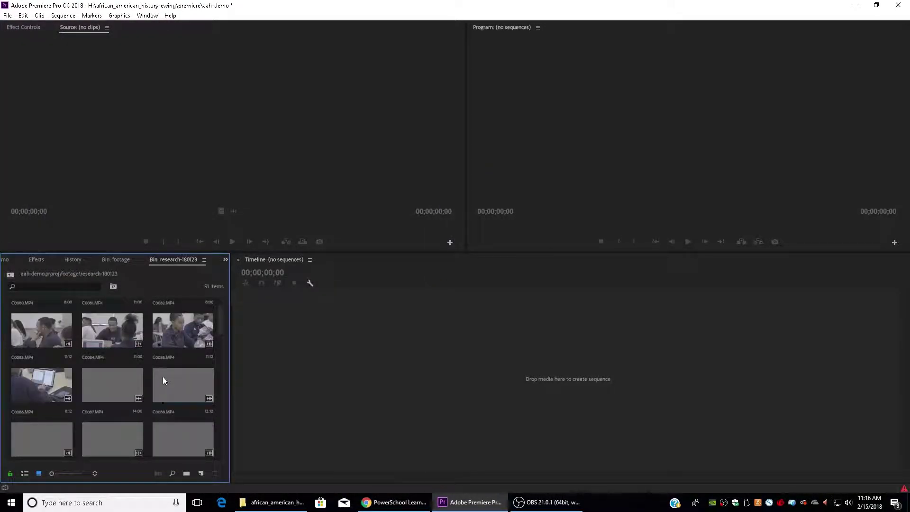
pyautogui.scroll(-3, 167, 401)
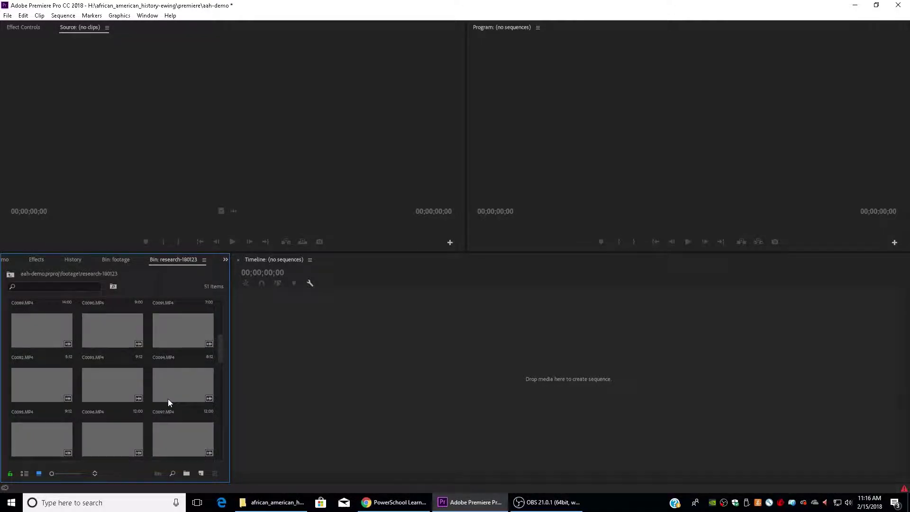
pyautogui.scroll(3, 168, 399)
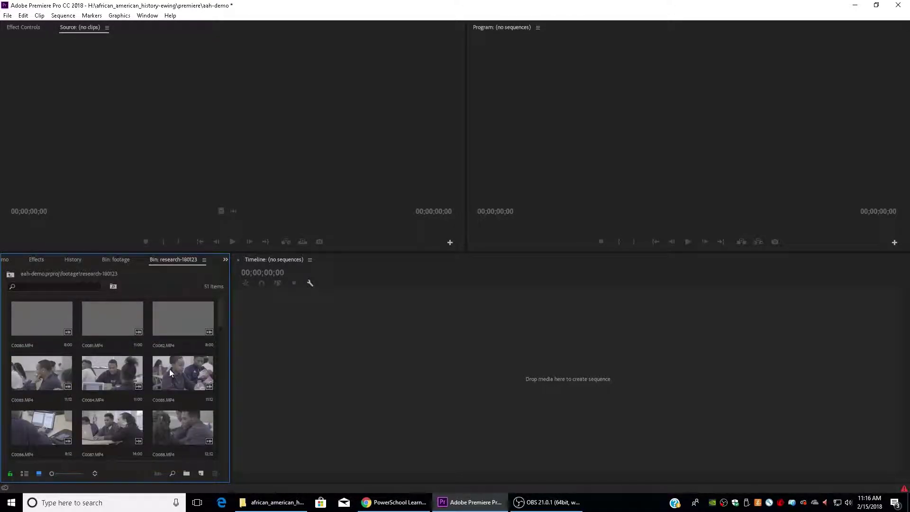
pyautogui.click(114, 260)
# - Open the interviews-180201 bin, dock it as another tab, and compare it with research-180123
pyautogui.doubleClick(185, 320)
pyautogui.moveTo(92, 67); pyautogui.dragTo(142, 261)
pyautogui.click(117, 258)
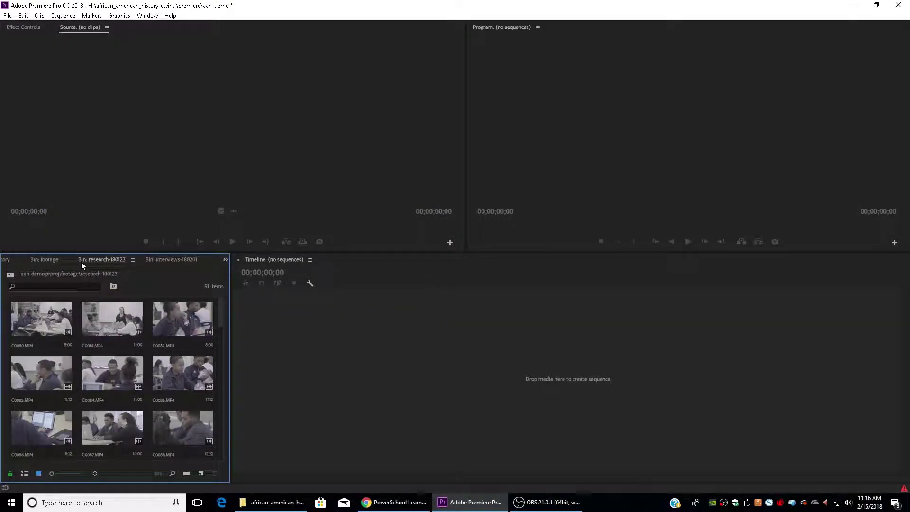
pyautogui.click(166, 260)
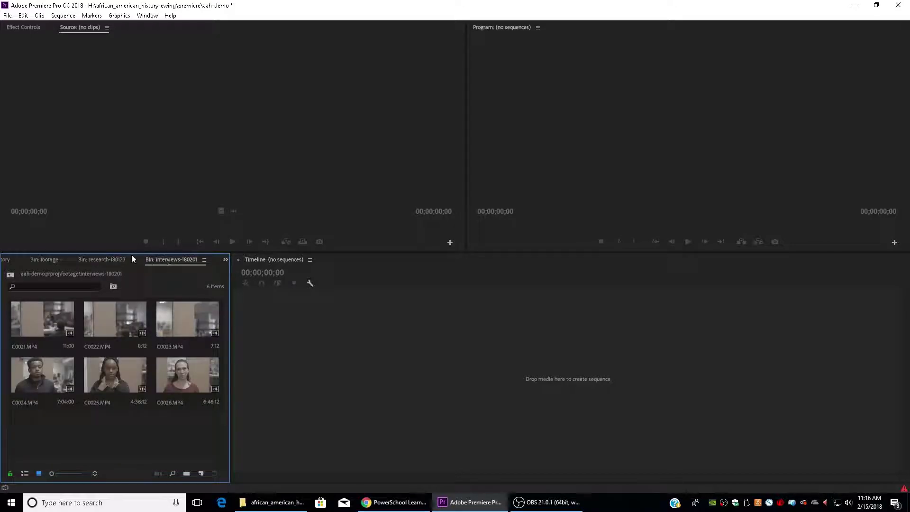
pyautogui.click(132, 260)
pyautogui.click(165, 260)
pyautogui.click(130, 261)
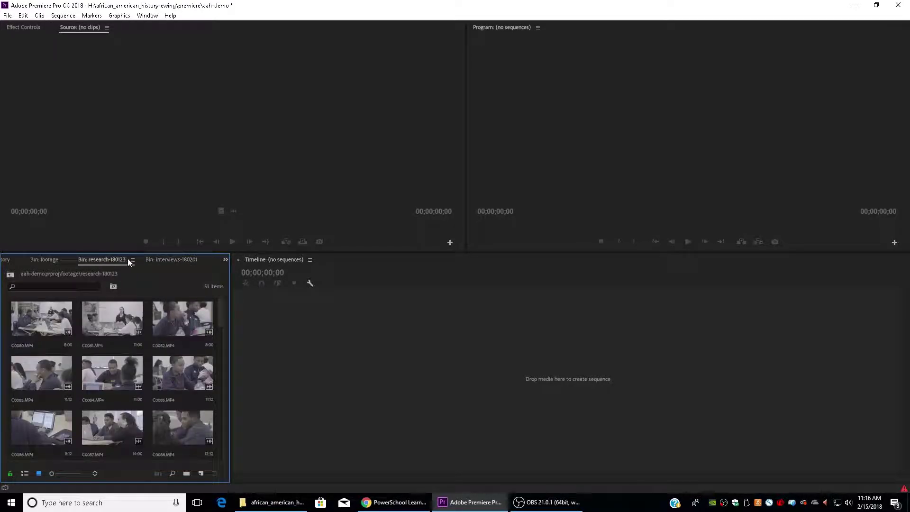
pyautogui.click(226, 259)
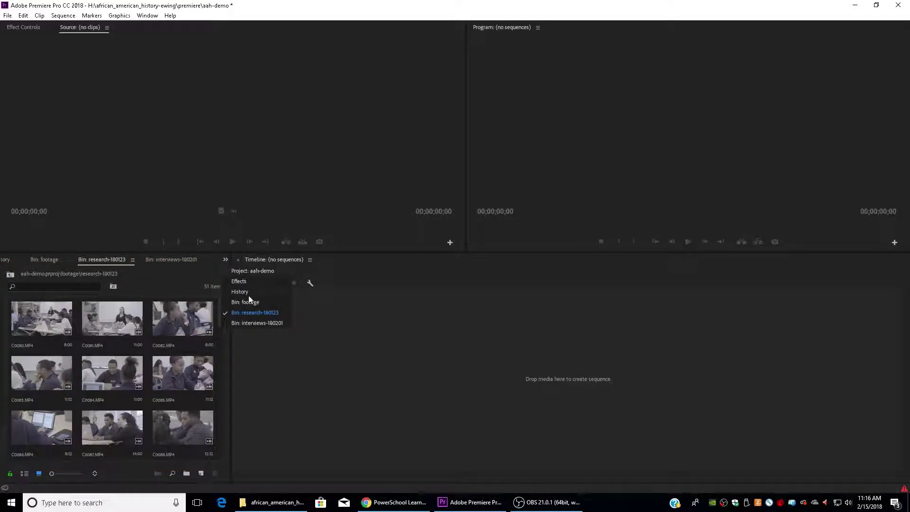
# - In List view, expand footage and interviews-180201, then load C0026.MP4 into the Source monitor
pyautogui.click(252, 271)
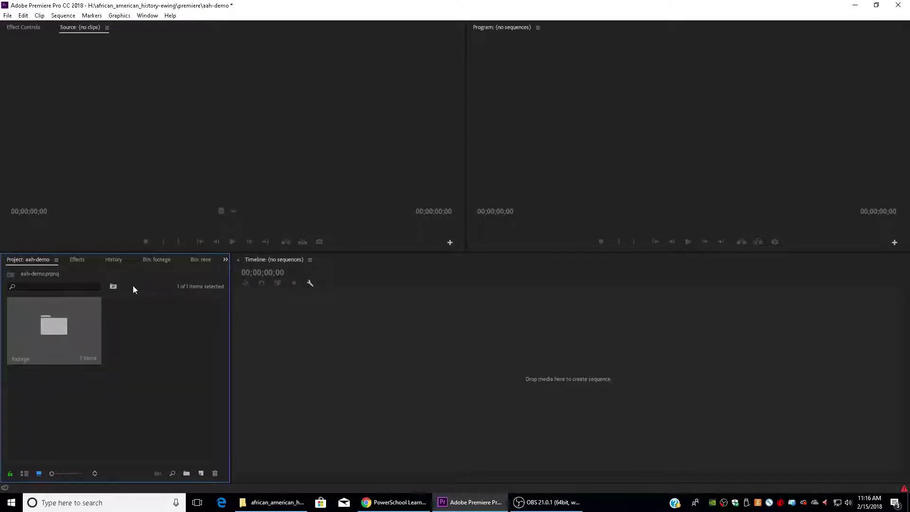
pyautogui.click(24, 473)
pyautogui.click(26, 311)
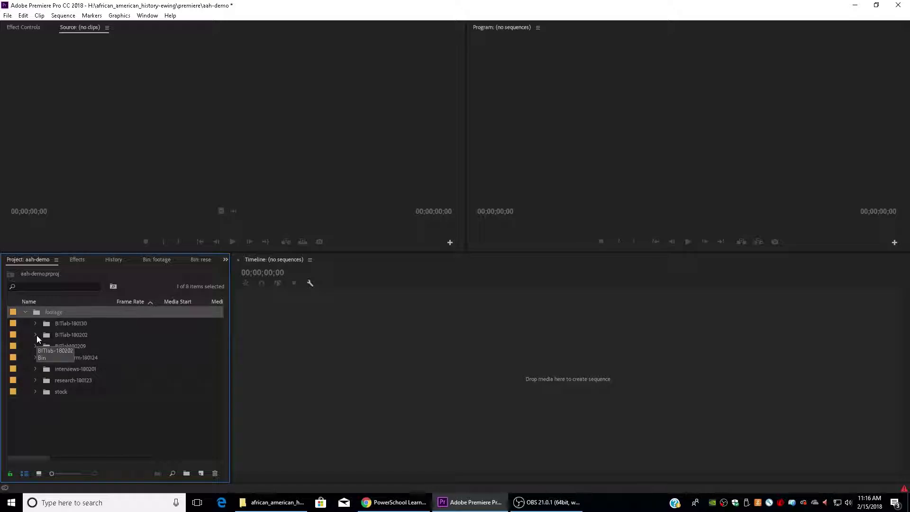
pyautogui.click(35, 369)
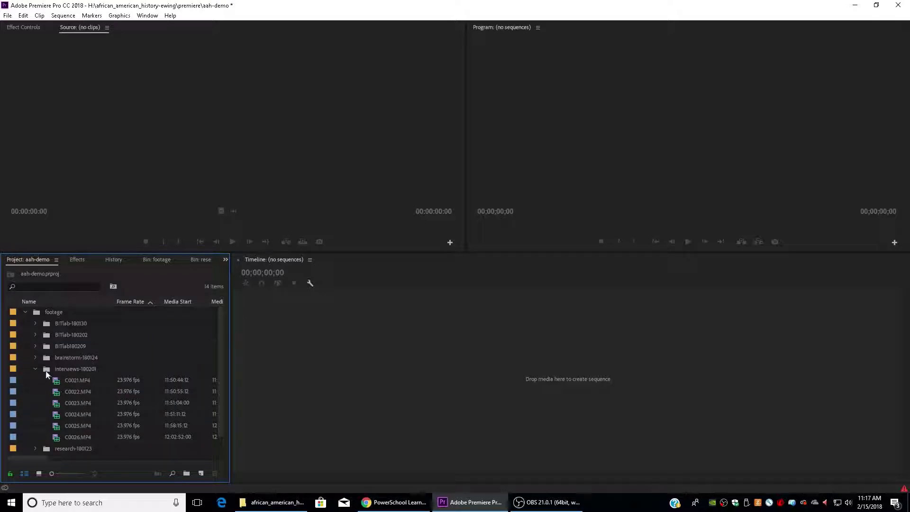
pyautogui.doubleClick(56, 439)
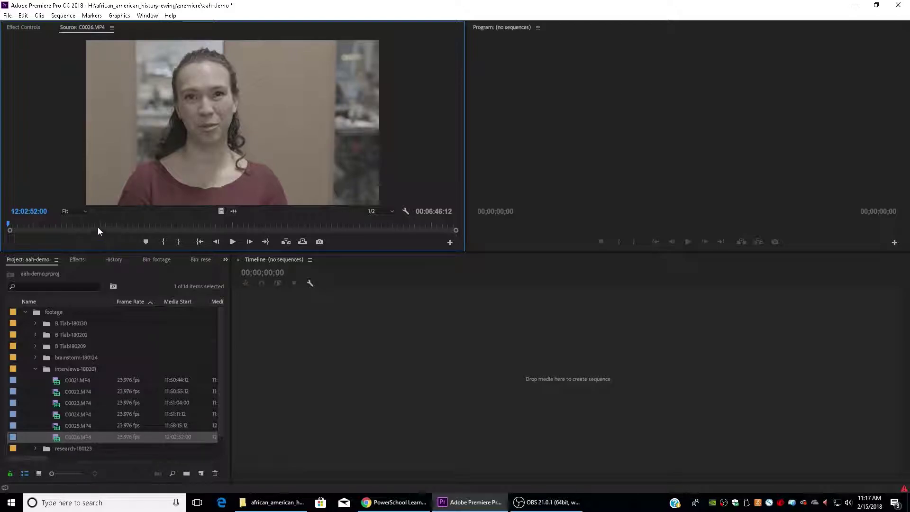
# - Play through C0026.MP4 and mark an Out point, giving a 00:00:18:03 In–Out range
pyautogui.click(15, 224)
pyautogui.press('space')
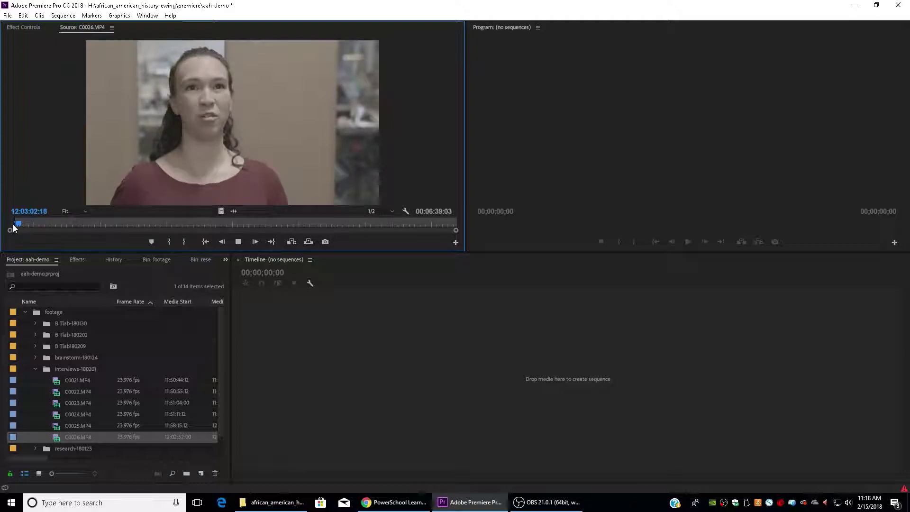
pyautogui.click(13, 227)
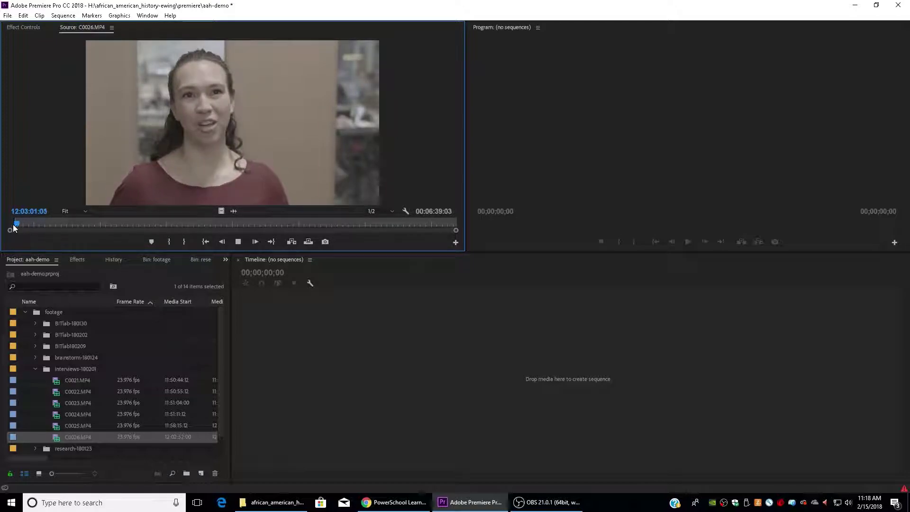
pyautogui.press('space')
pyautogui.press('Right')
pyautogui.press('Right')
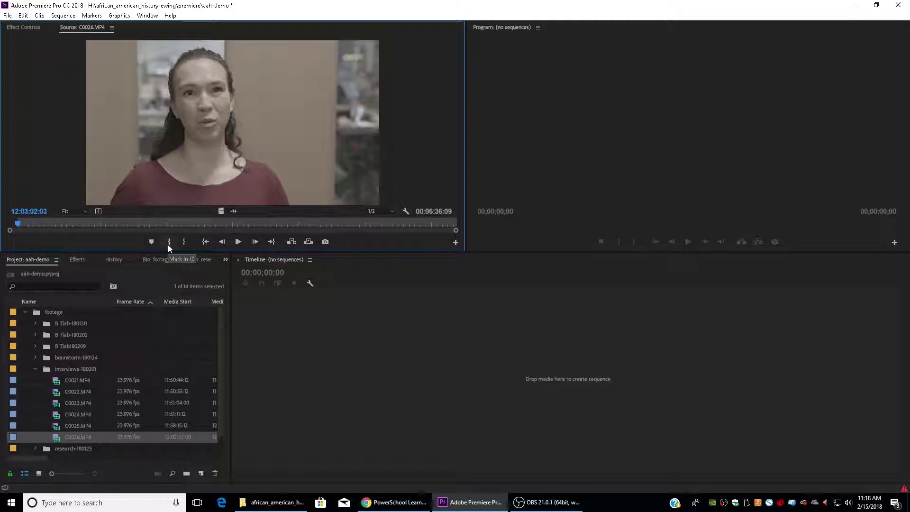
pyautogui.press('space')
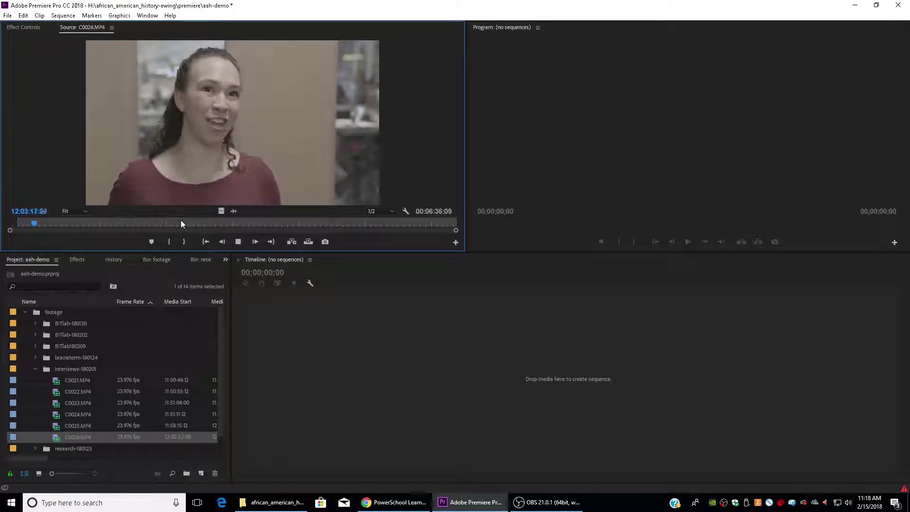
pyautogui.press('space')
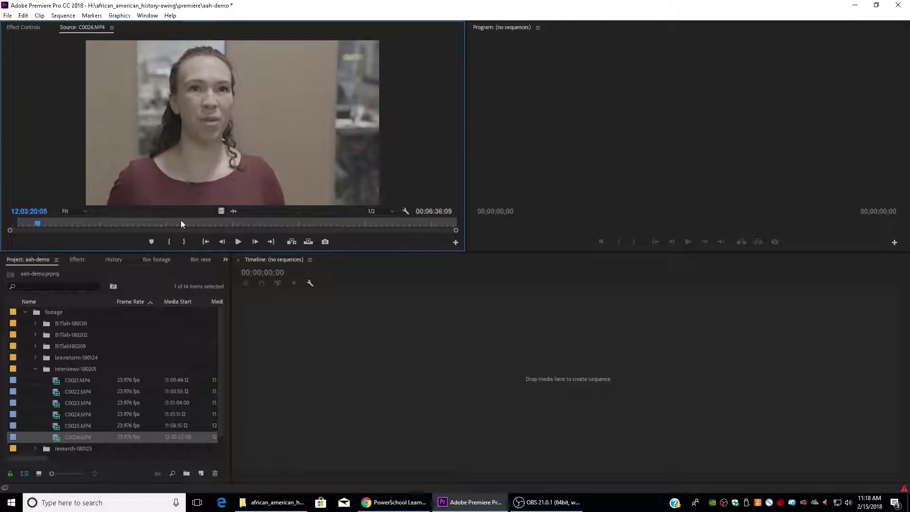
pyautogui.press('o')
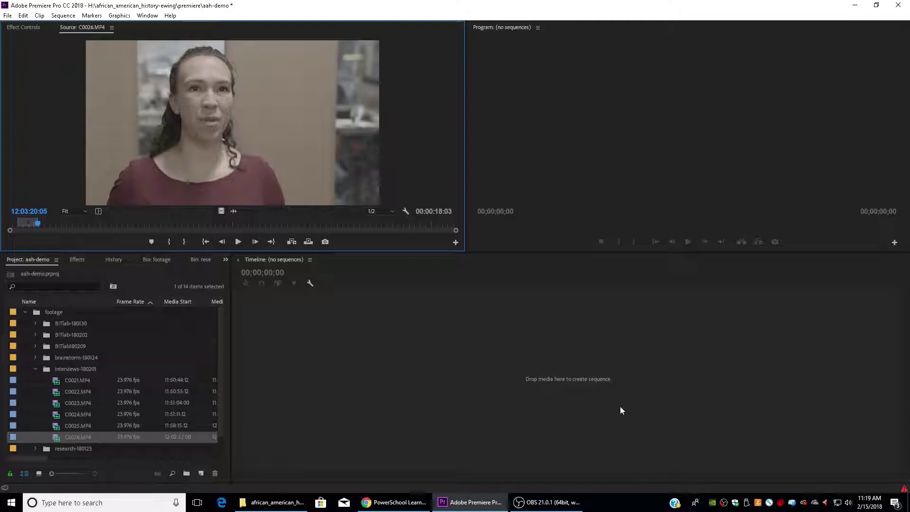
# - Try building a sequence by dragging C0026.MP4 to the timeline, then undo it
pyautogui.moveTo(212, 85); pyautogui.dragTo(473, 362)
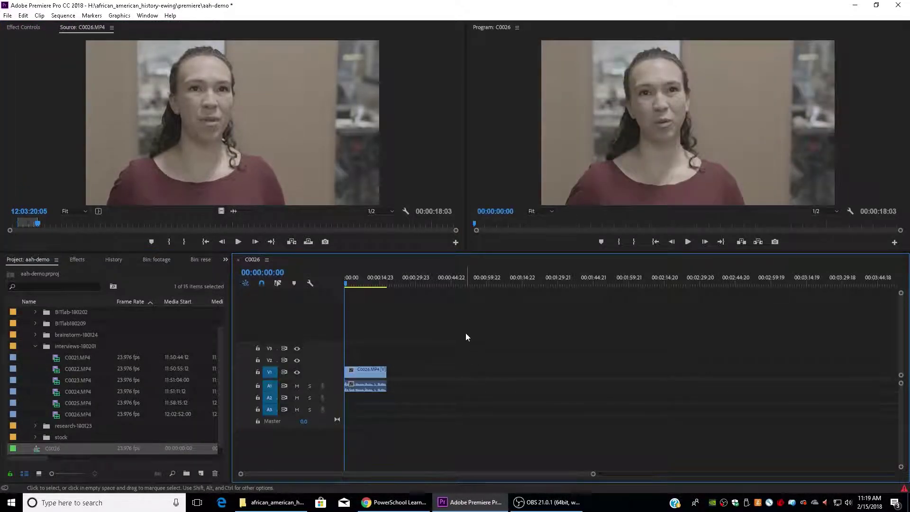
pyautogui.hotkey('ctrl', 'z')
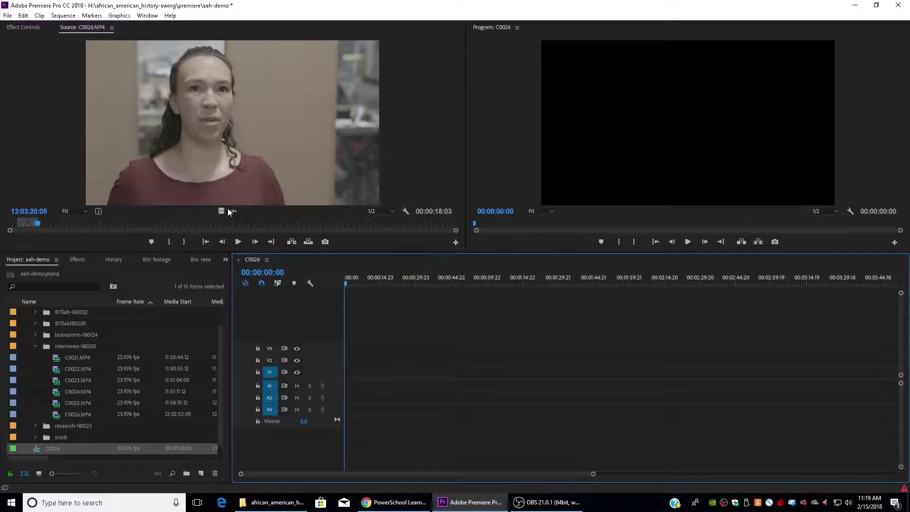
pyautogui.hotkey('ctrl', 'z')
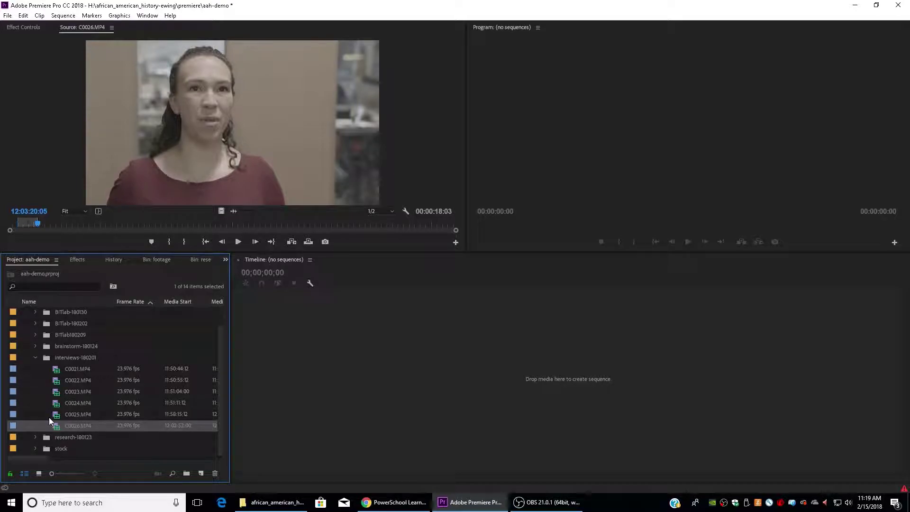
# - Create a new sequence from C0026.MP4 and rename it seq-interview_prep
pyautogui.rightClick(56, 425)
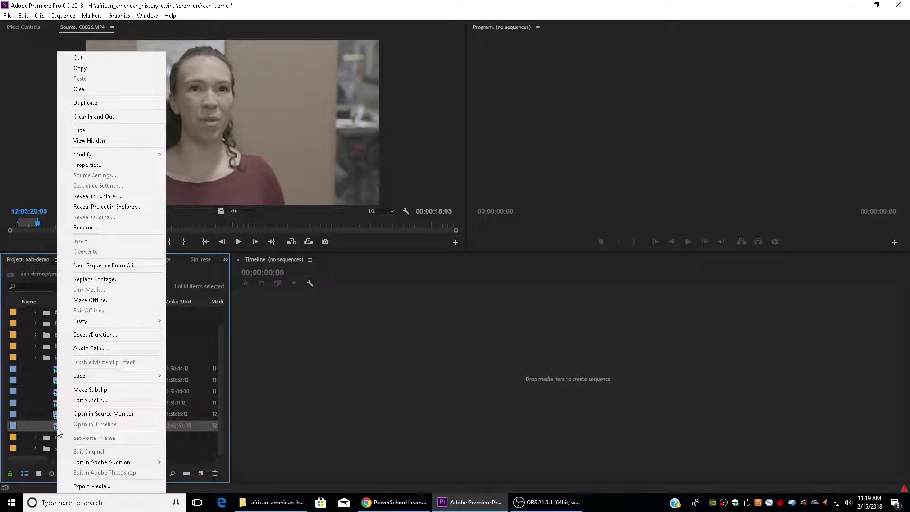
pyautogui.click(101, 266)
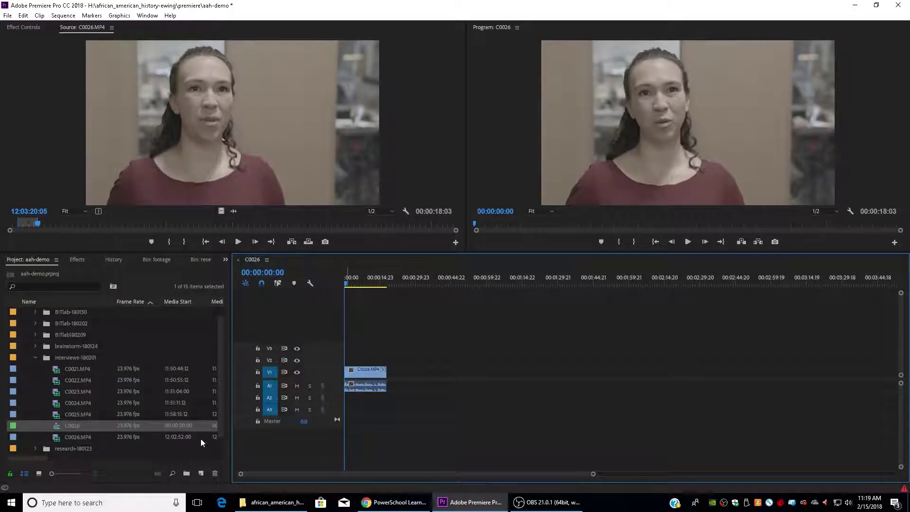
pyautogui.scroll(-1, 101, 430)
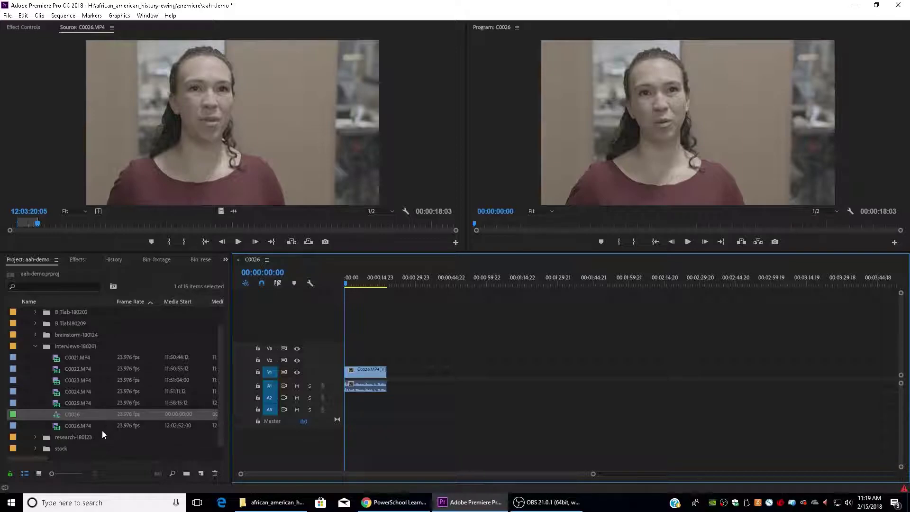
pyautogui.click(67, 415)
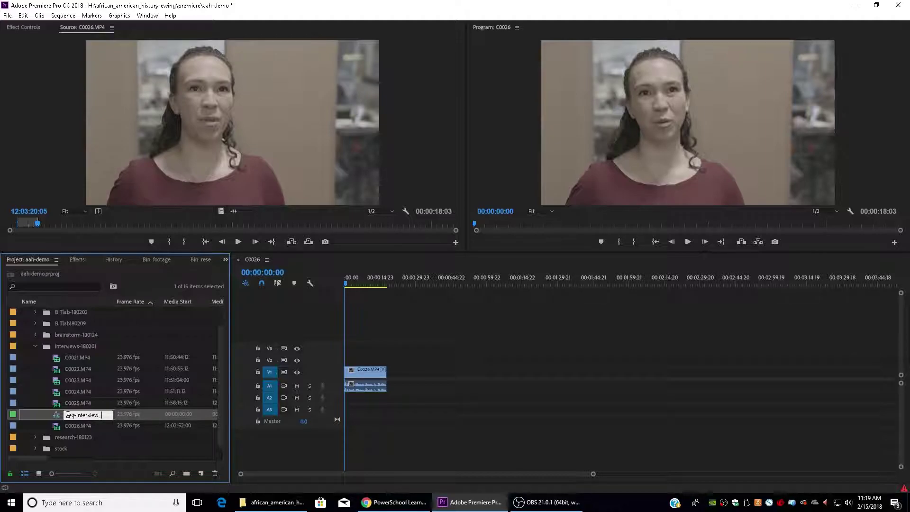
pyautogui.write('prep')
pyautogui.press('Return')
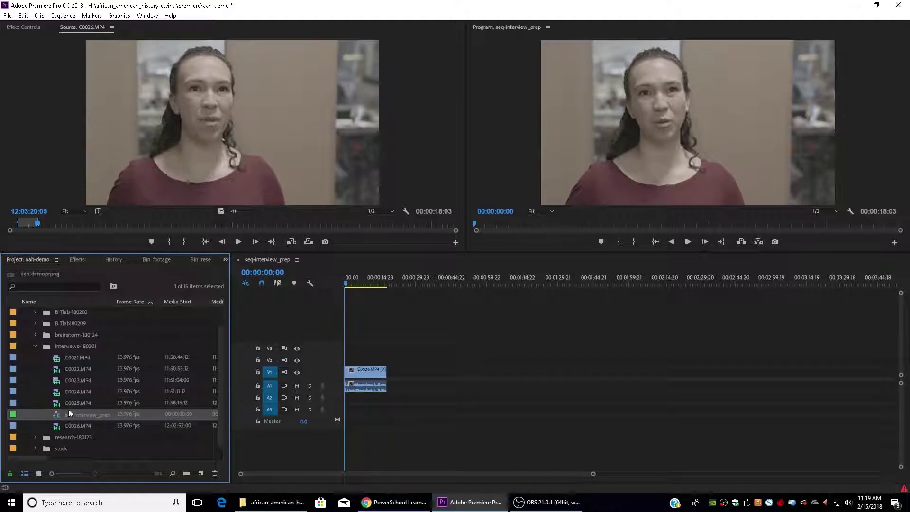
# - Create a new bin named sequences in the Project panel
pyautogui.click(36, 346)
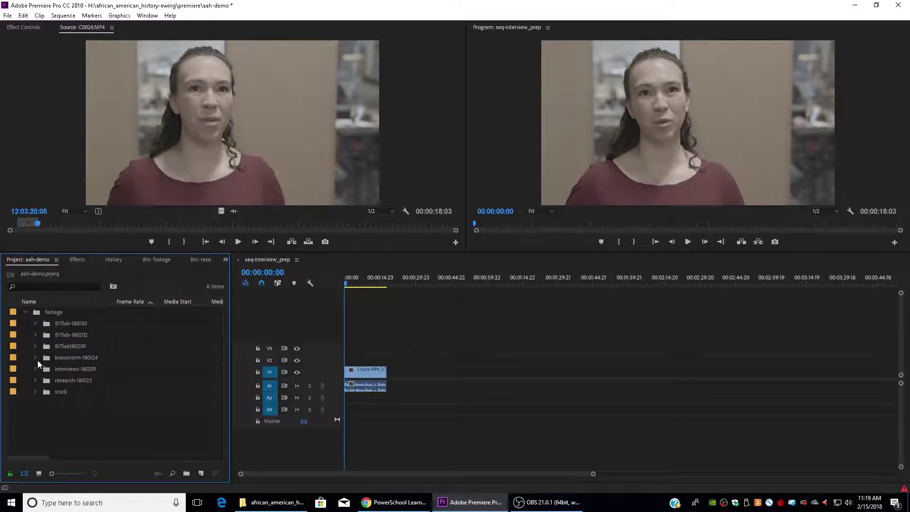
pyautogui.rightClick(64, 421)
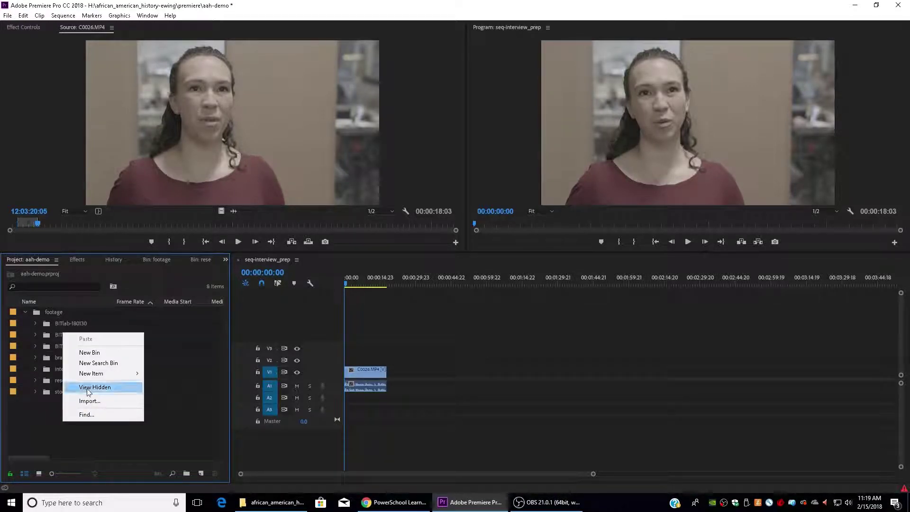
pyautogui.click(96, 351)
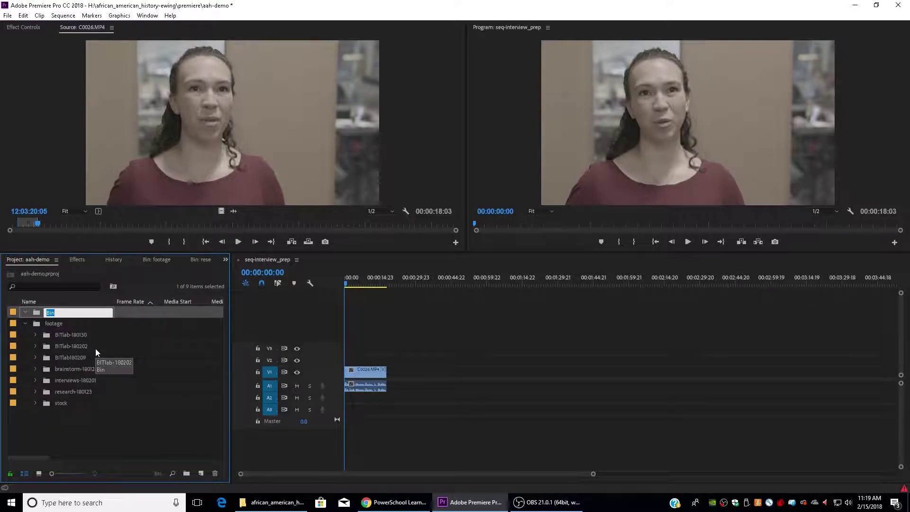
pyautogui.write('sequences')
pyautogui.press('Tab')
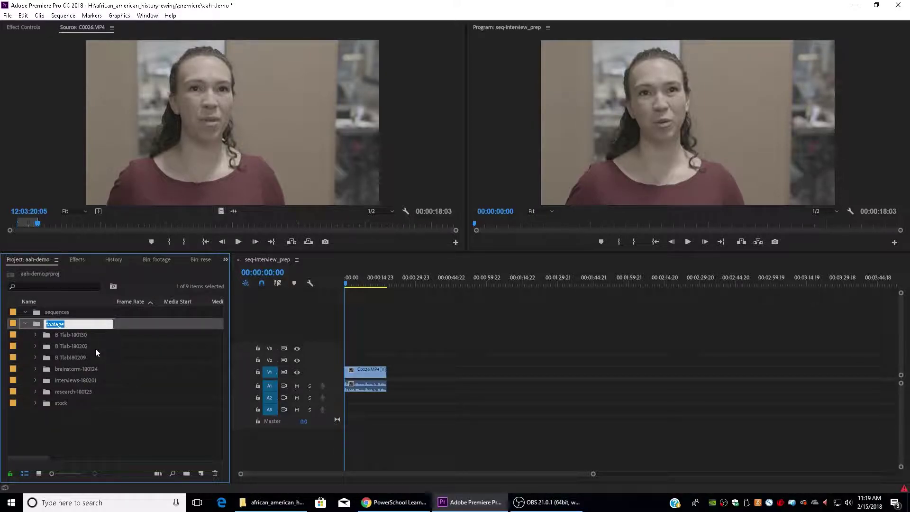
# - Move seq-interview_prep from interviews-180201 into the sequences bin
pyautogui.click(36, 380)
pyautogui.click(57, 449)
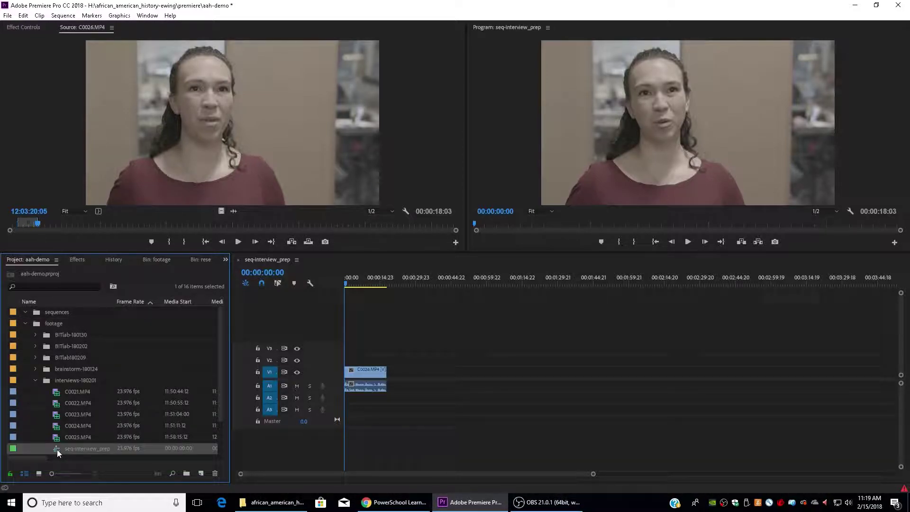
pyautogui.moveTo(57, 449); pyautogui.dragTo(33, 317)
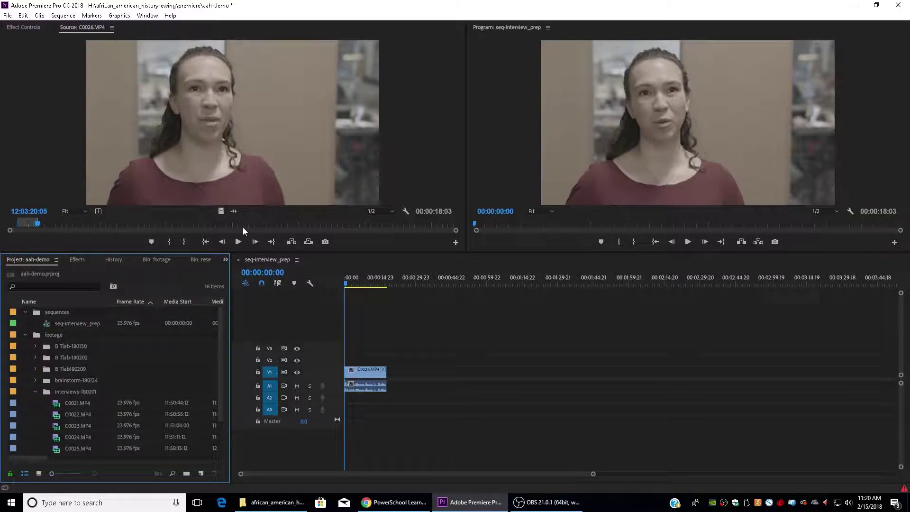
# - Open the recent african_american_history_project, dock its panel, and close the seq-interview_prep timeline
pyautogui.click(25, 312)
pyautogui.click(23, 322)
pyautogui.click(6, 17)
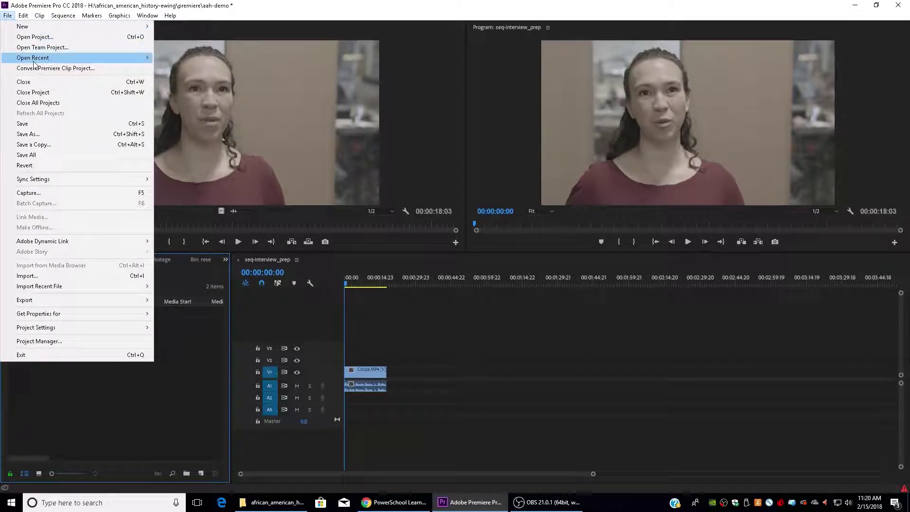
pyautogui.moveTo(41, 60)
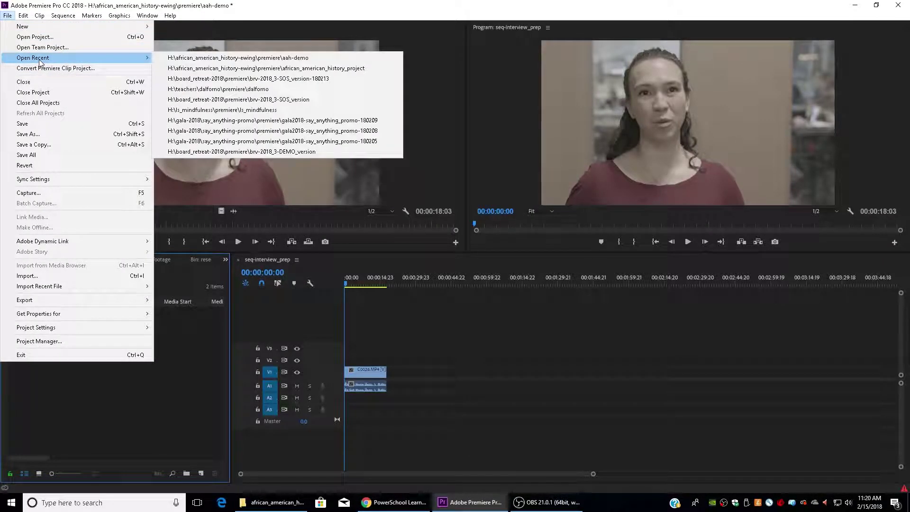
pyautogui.click(260, 68)
pyautogui.moveTo(87, 70); pyautogui.dragTo(71, 265)
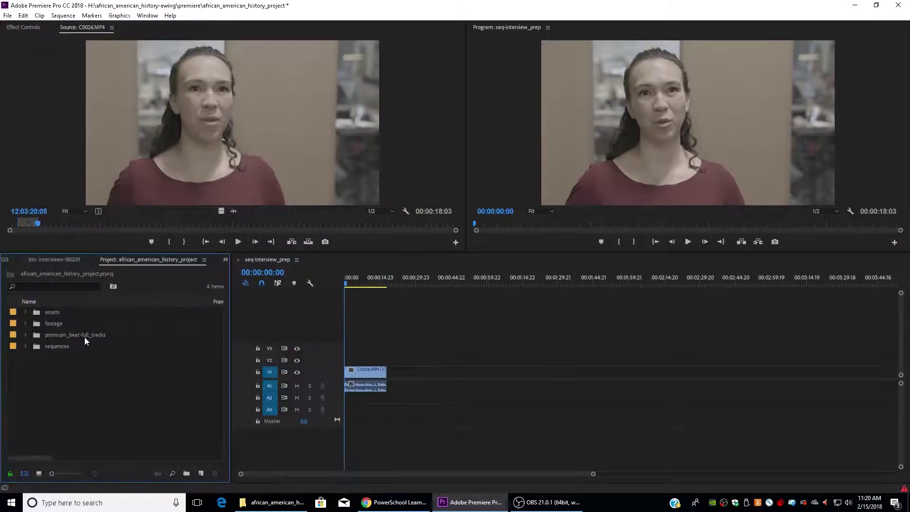
pyautogui.click(238, 259)
# - Open seq-interview, zoom out, and check interviewees around 00:03:07:17, 00:04:37:02 and 00:01:27:17
pyautogui.doubleClick(45, 392)
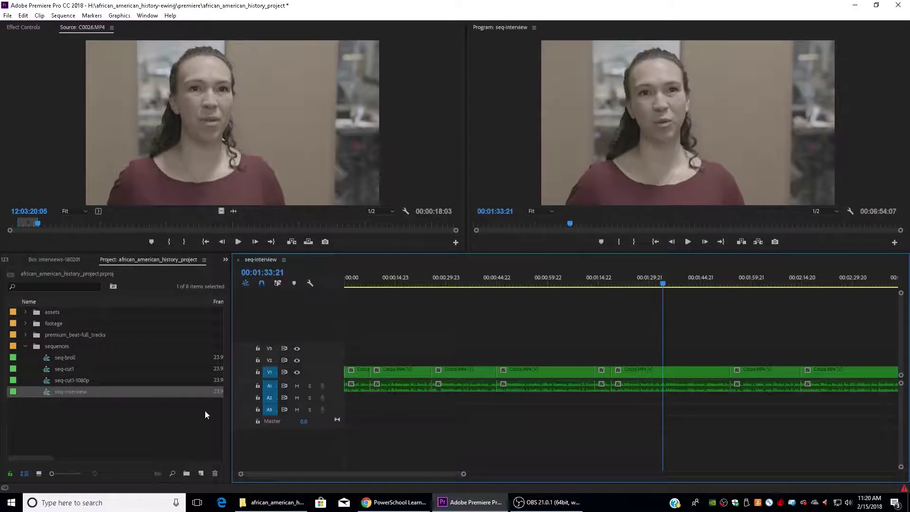
pyautogui.press('z')
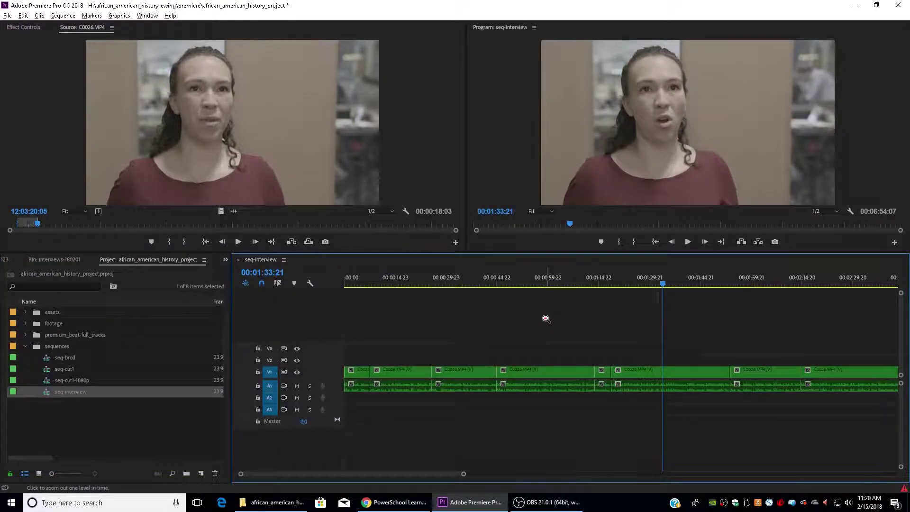
pyautogui.click(545, 318)
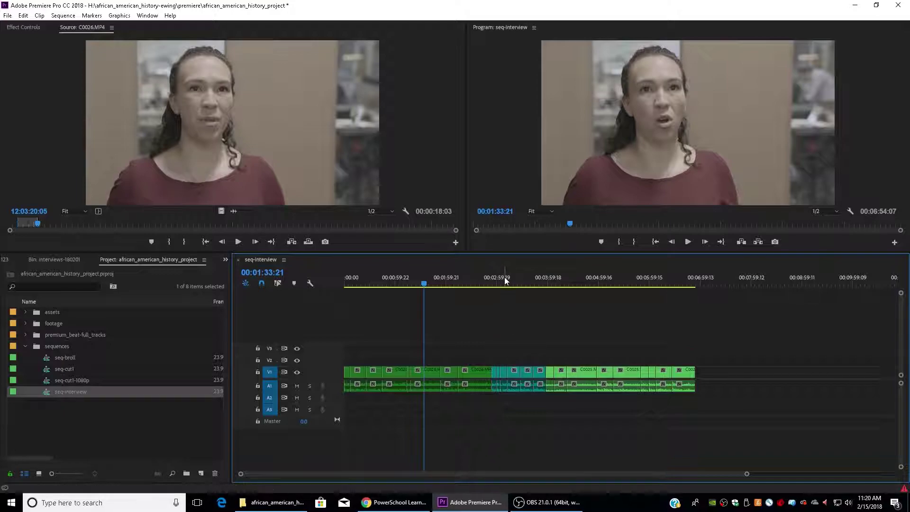
pyautogui.click(504, 276)
pyautogui.click(580, 279)
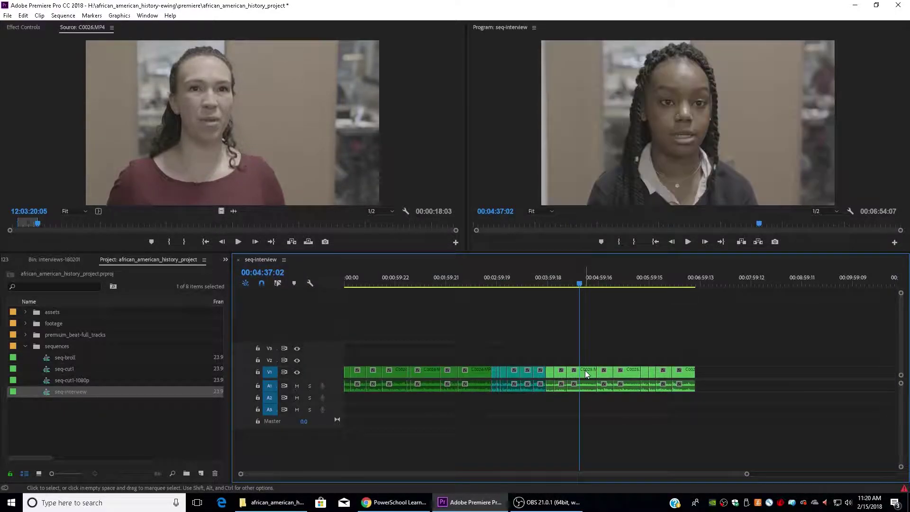
pyautogui.click(419, 277)
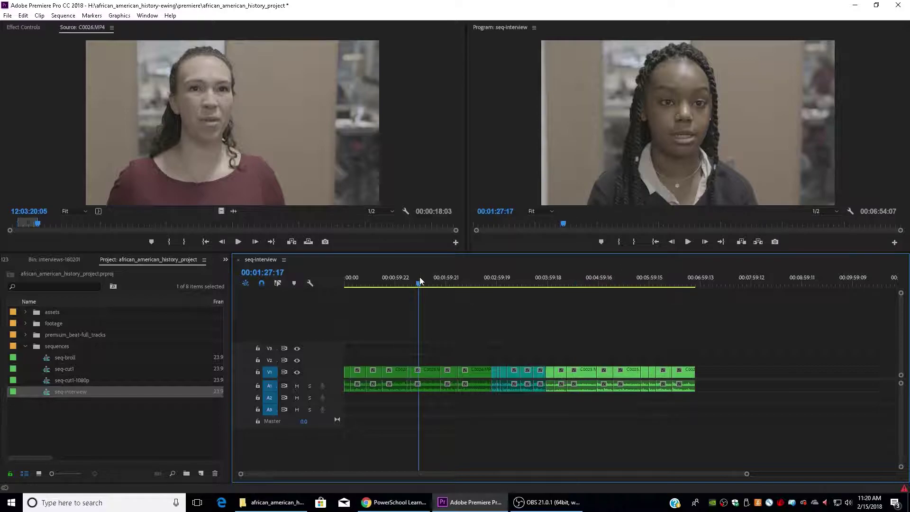
pyautogui.click(425, 370)
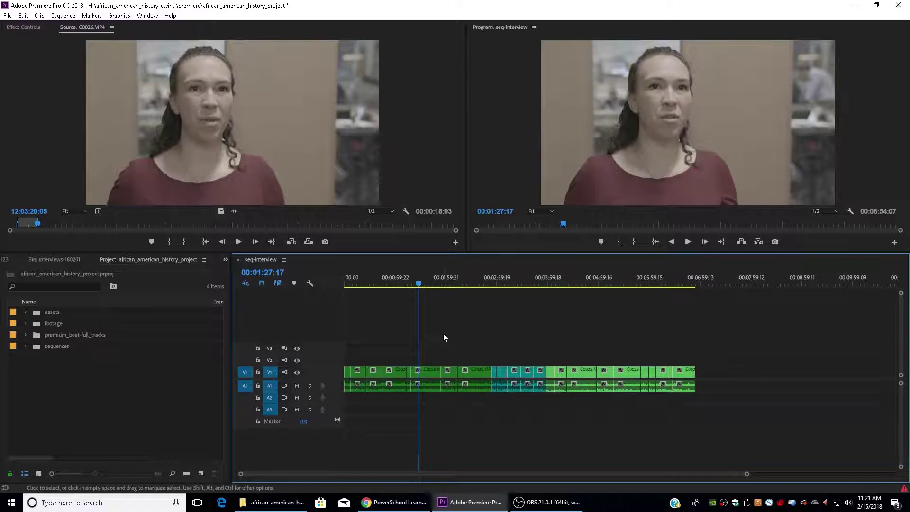
# - Give the C0026 clip in seq-interview a Green label
pyautogui.click(433, 372)
pyautogui.rightClick(433, 376)
pyautogui.moveTo(462, 268)
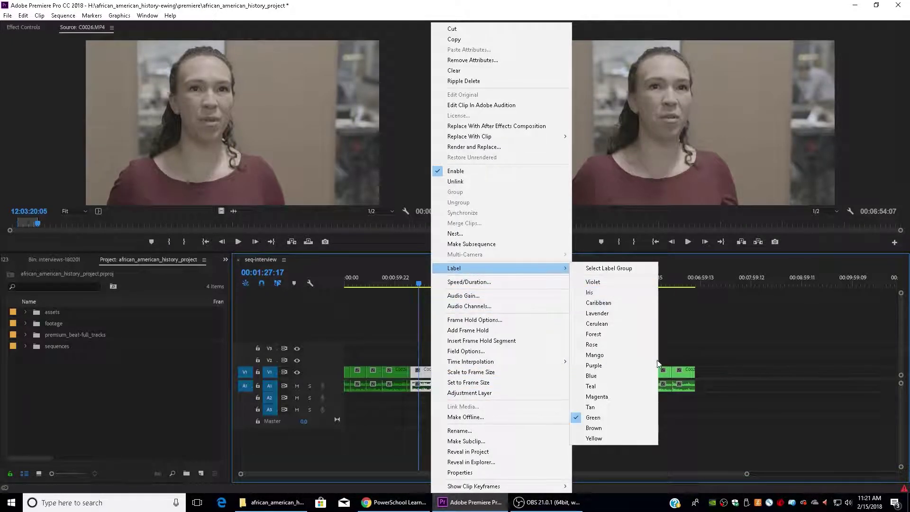
pyautogui.click(616, 417)
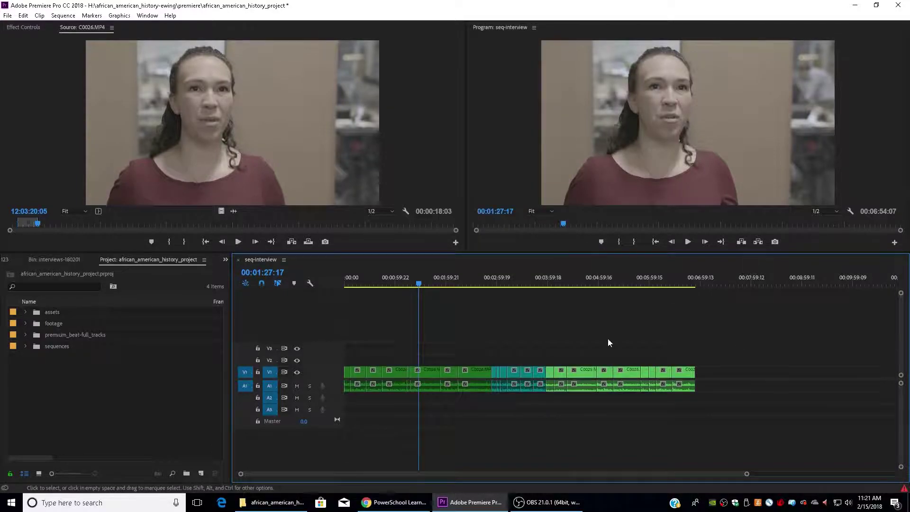
# - Load C0026.MP4 from interviews-180201 into the Source monitor, keeping its Green label
pyautogui.click(26, 323)
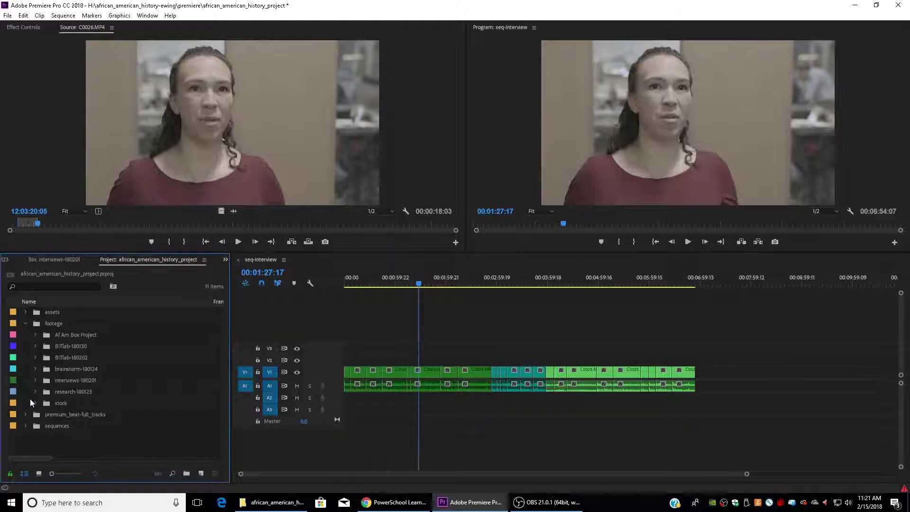
pyautogui.click(35, 380)
pyautogui.scroll(-1, 61, 397)
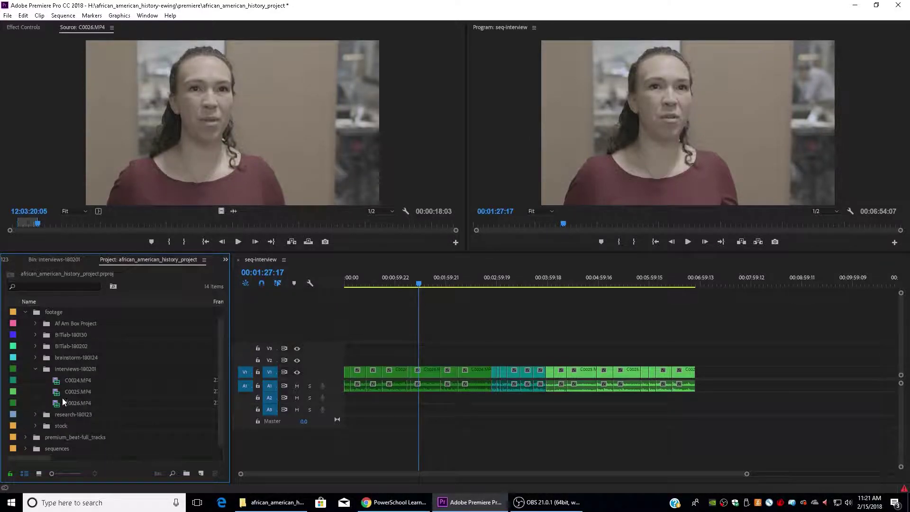
pyautogui.click(67, 377)
pyautogui.click(68, 402)
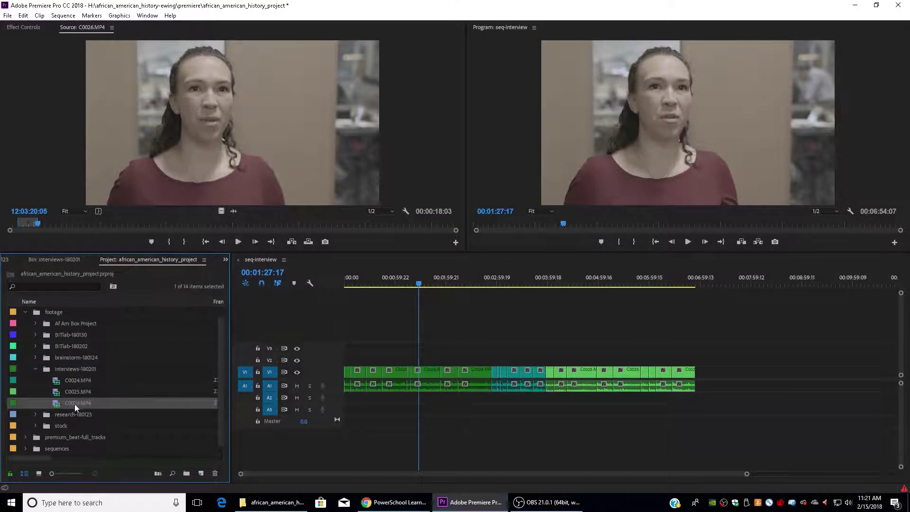
pyautogui.doubleClick(55, 404)
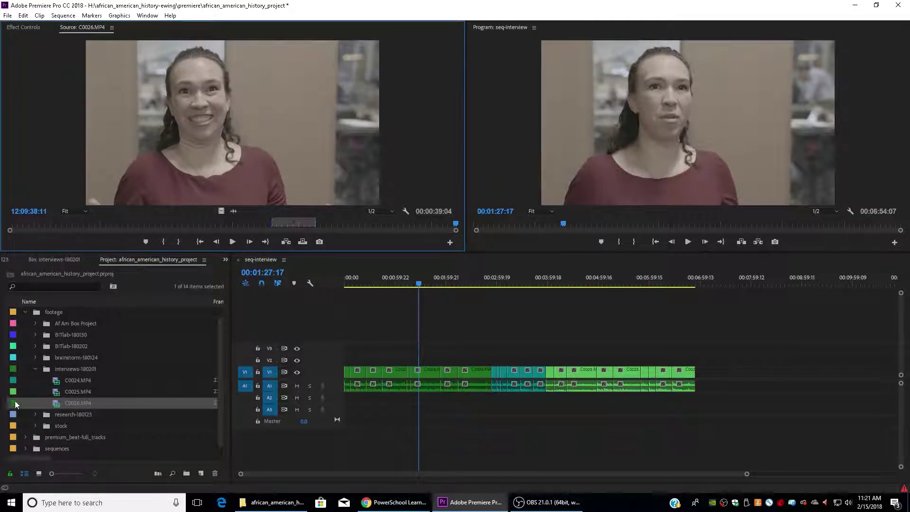
pyautogui.rightClick(77, 403)
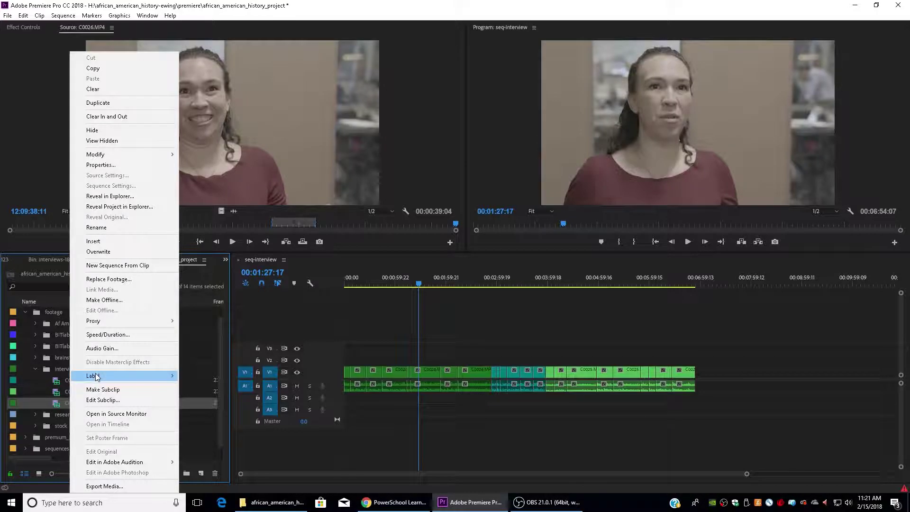
pyautogui.moveTo(102, 376)
pyautogui.click(189, 355)
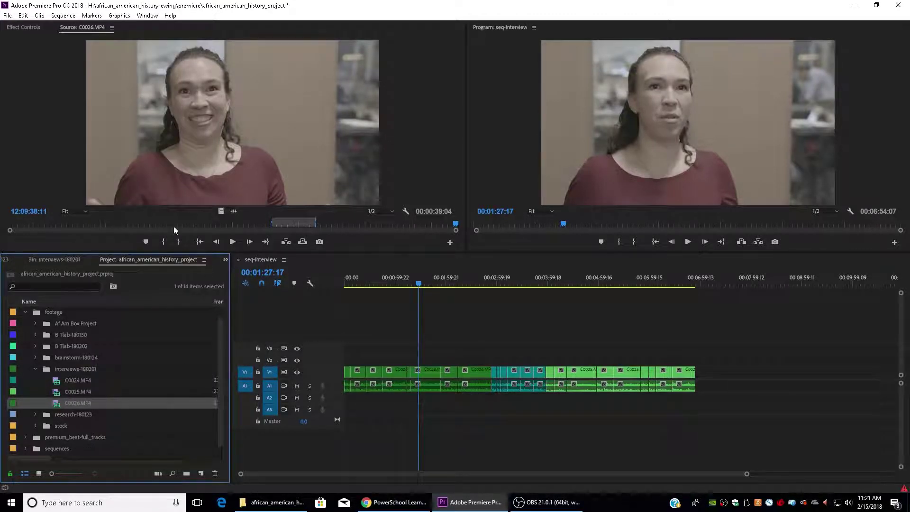
# - Trial-add C0026.MP4 and a 2-second C0024.MP4 clip to seq-interview's end, undoing each
pyautogui.moveTo(234, 145); pyautogui.dragTo(730, 373)
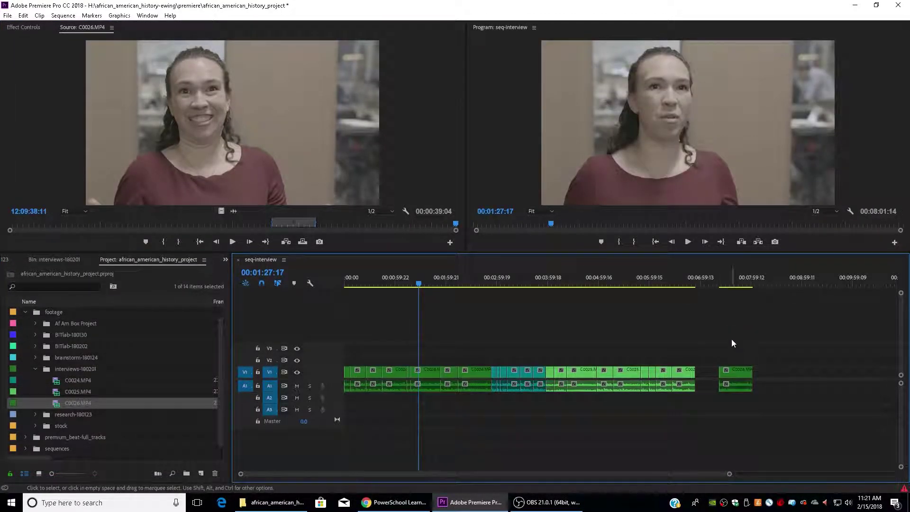
pyautogui.hotkey('ctrl', 'z')
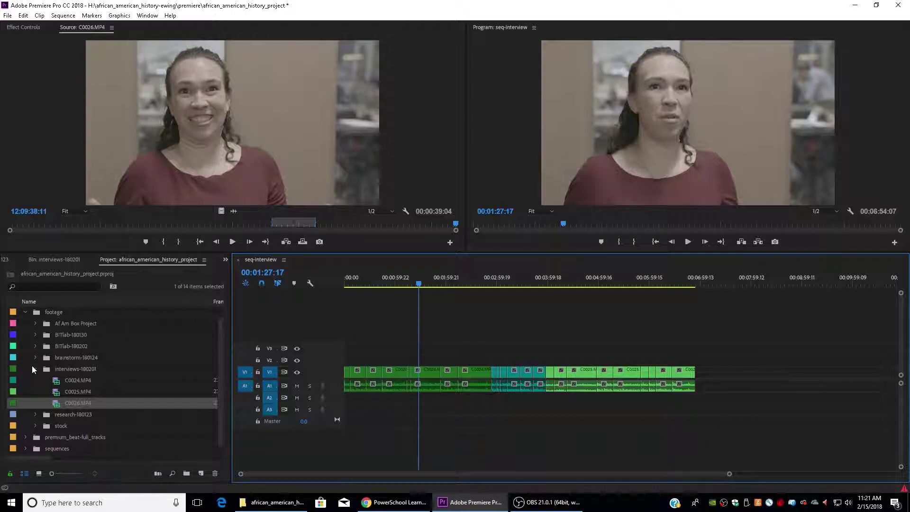
pyautogui.doubleClick(71, 380)
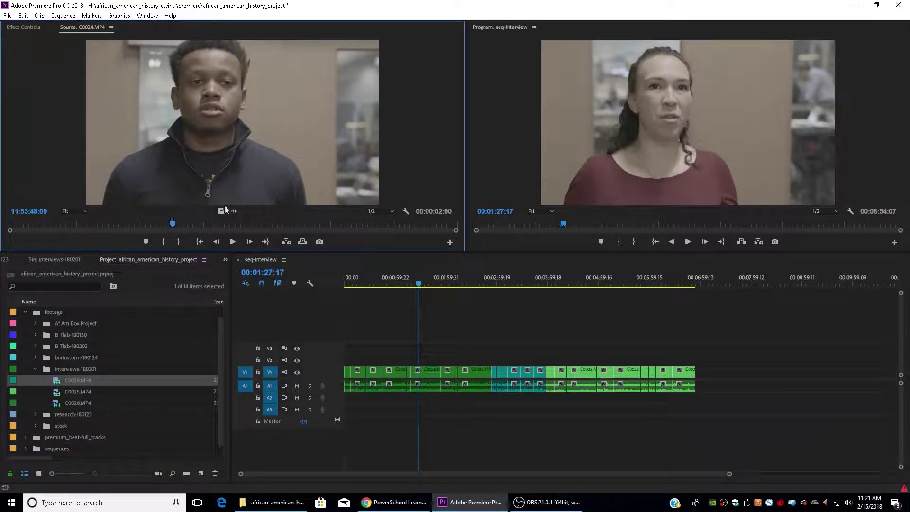
pyautogui.rightClick(12, 382)
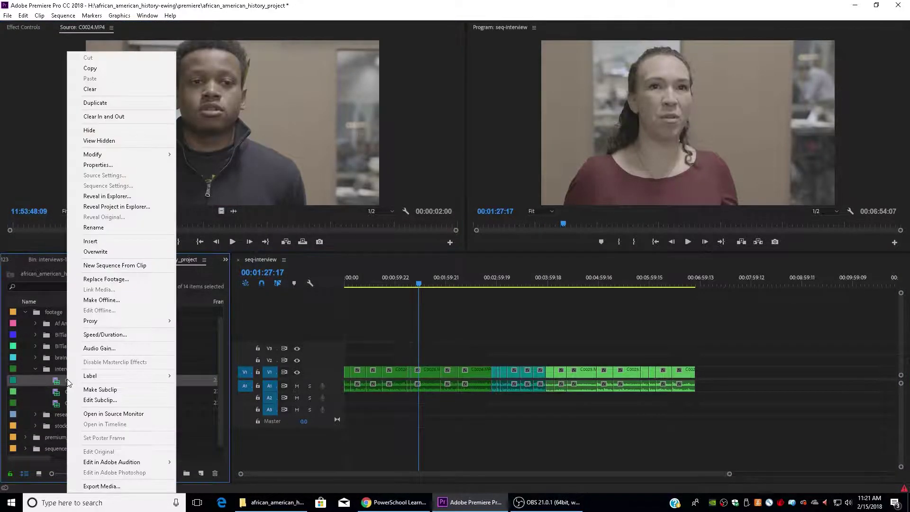
pyautogui.moveTo(96, 377)
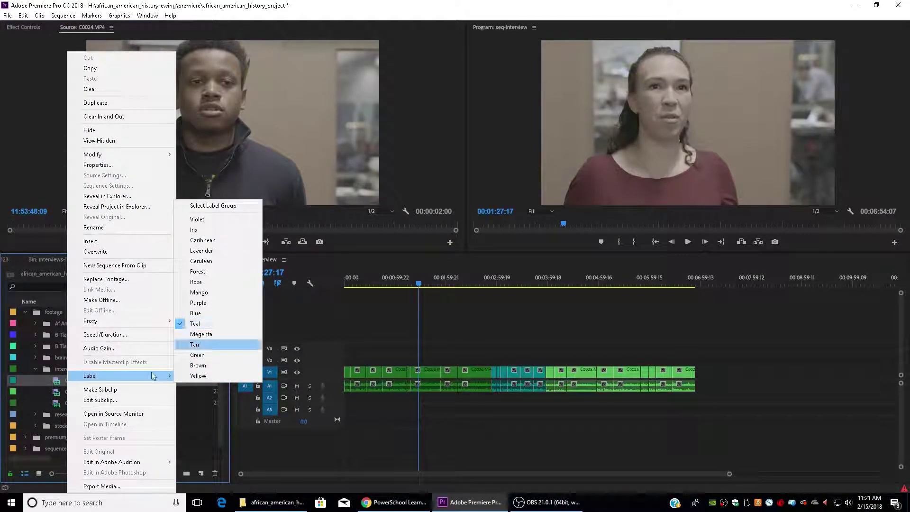
pyautogui.click(47, 382)
pyautogui.click(199, 147)
pyautogui.moveTo(199, 147); pyautogui.dragTo(713, 370)
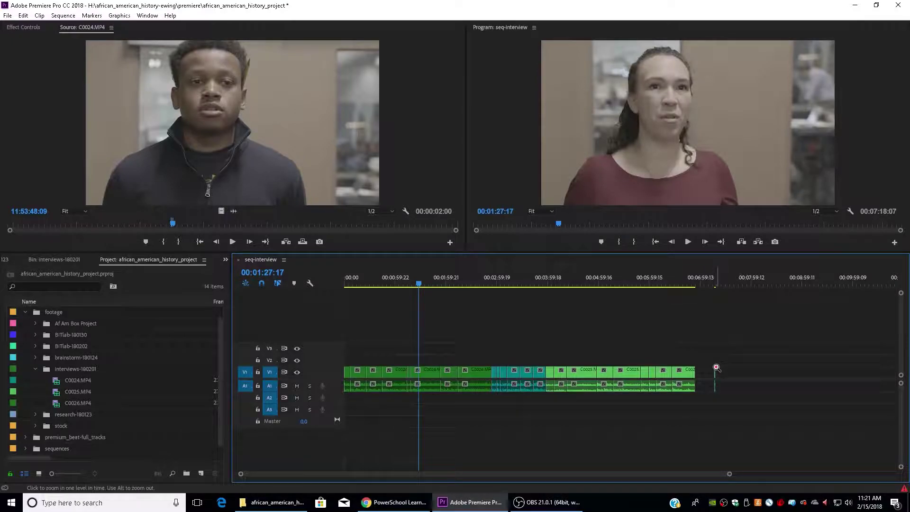
pyautogui.hotkey('ctrl', 'z')
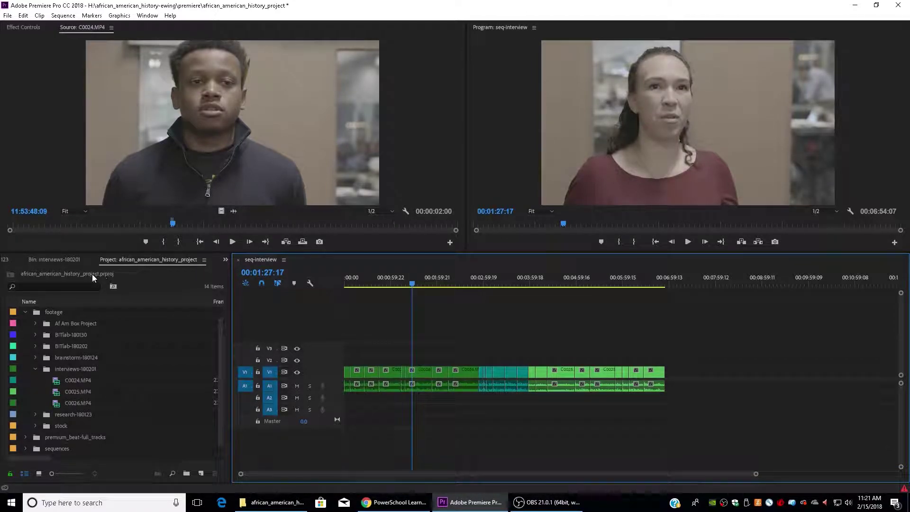
# - Open seq-broll from the sequences bin and zoom out to see its full length
pyautogui.click(35, 369)
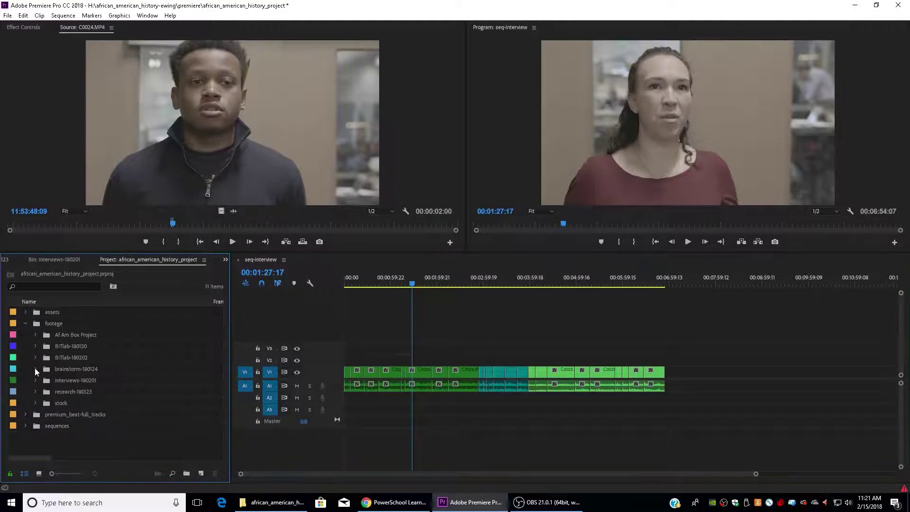
pyautogui.click(25, 425)
pyautogui.doubleClick(45, 417)
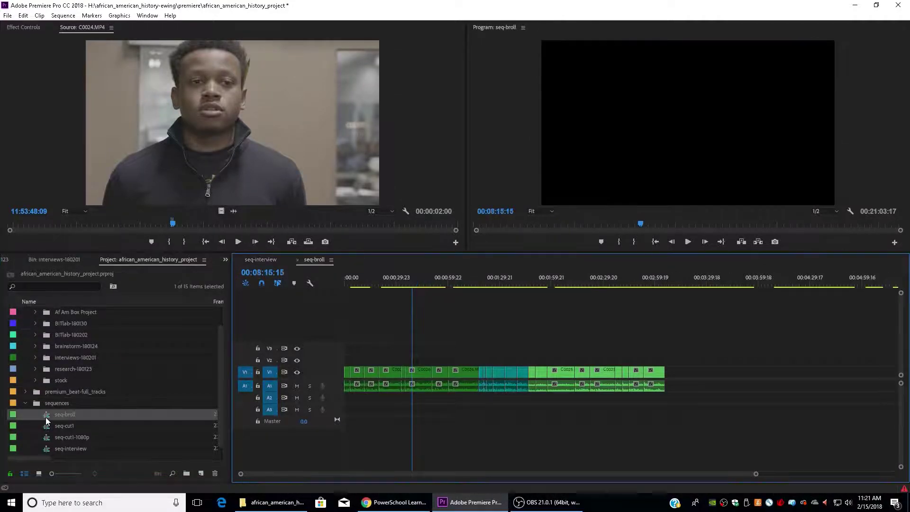
pyautogui.press('z')
pyautogui.keyDown('alt'); pyautogui.click(612, 328); pyautogui.keyUp('alt')
pyautogui.keyDown('alt'); pyautogui.click(612, 329); pyautogui.keyUp('alt')
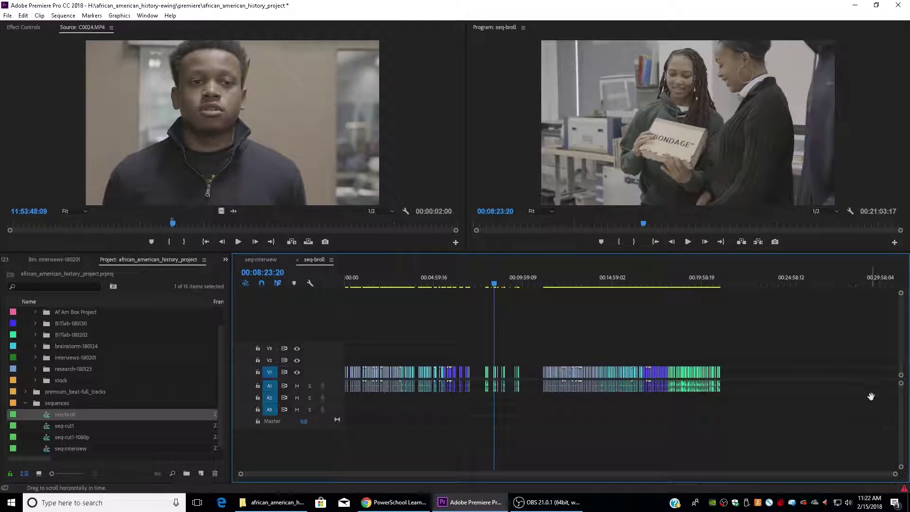
pyautogui.press('h')
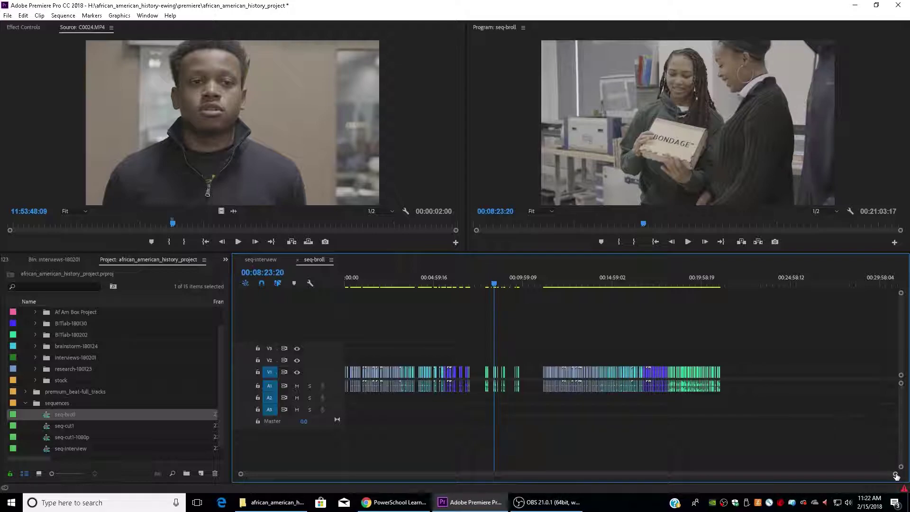
pyautogui.moveTo(896, 475); pyautogui.dragTo(865, 474)
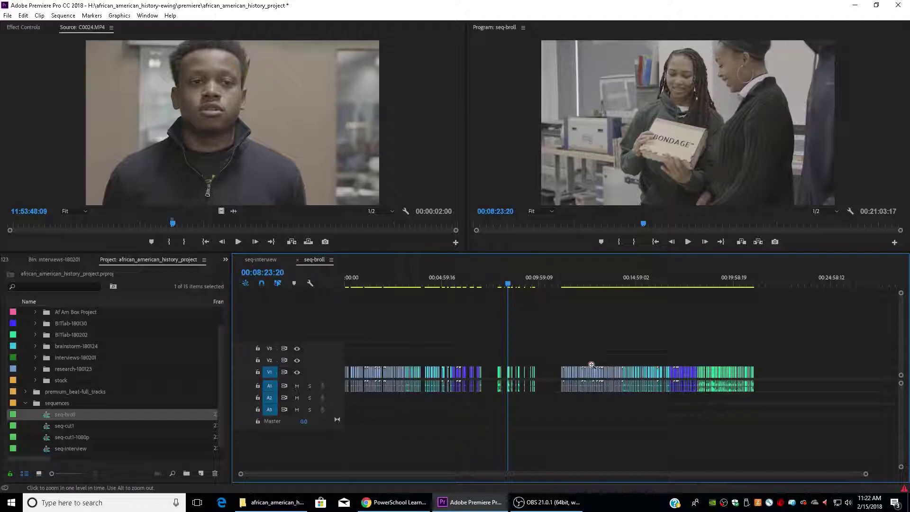
# - Zoom into the middle of seq-broll and scrub between 00:12:33 and 00:17:28:23
pyautogui.click(601, 372)
pyautogui.click(650, 370)
pyautogui.press('v')
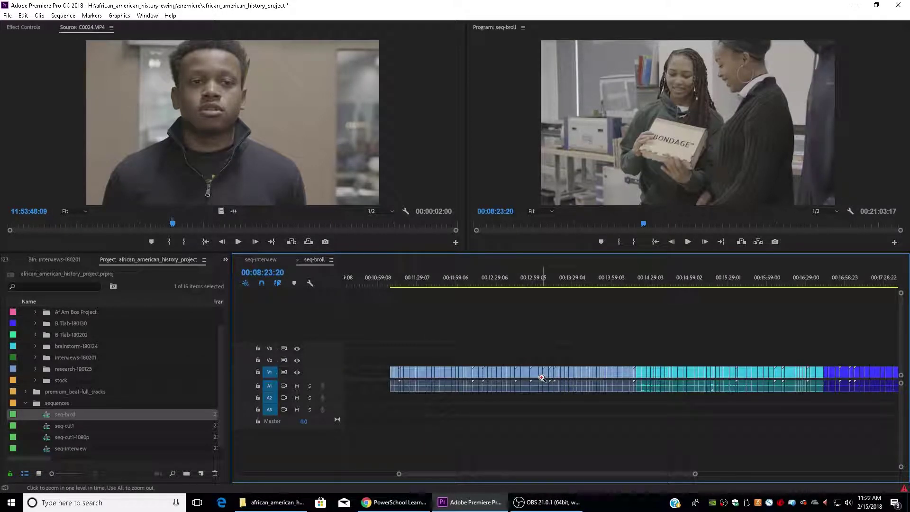
pyautogui.click(497, 283)
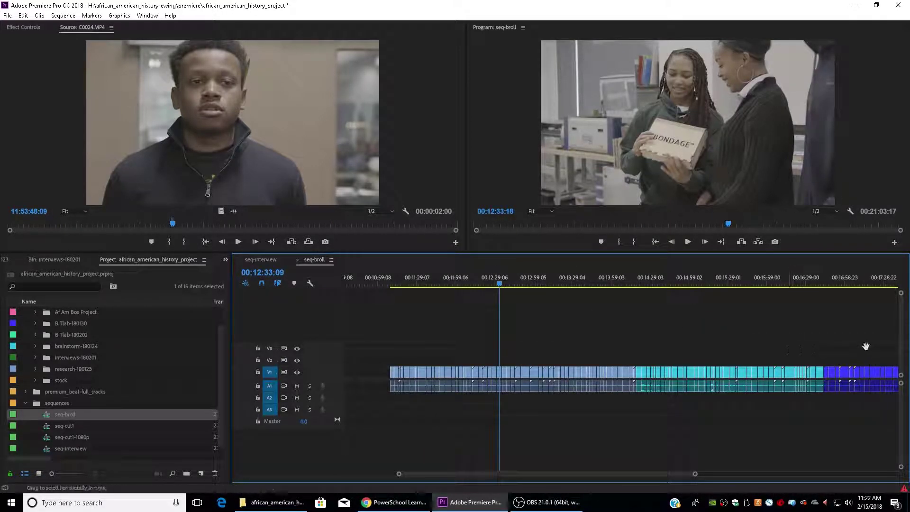
pyautogui.click(708, 283)
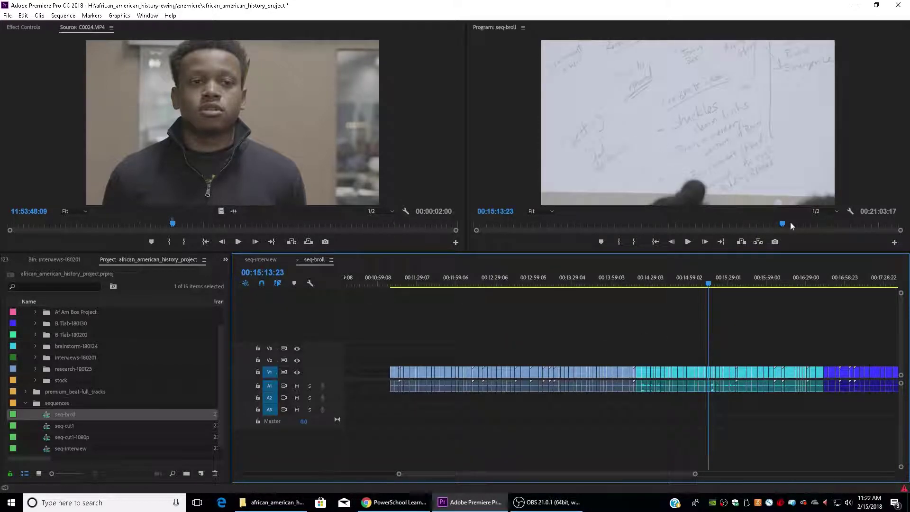
pyautogui.click(737, 283)
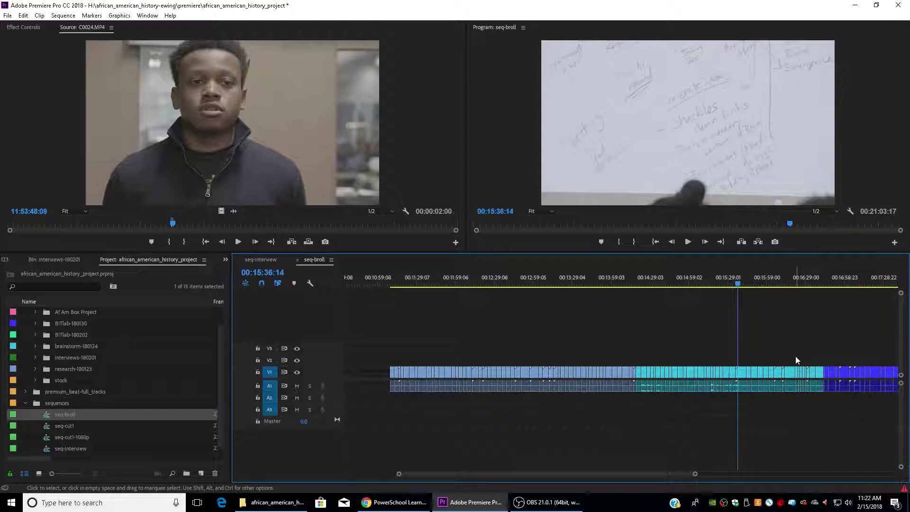
pyautogui.scroll(-3, 846, 339)
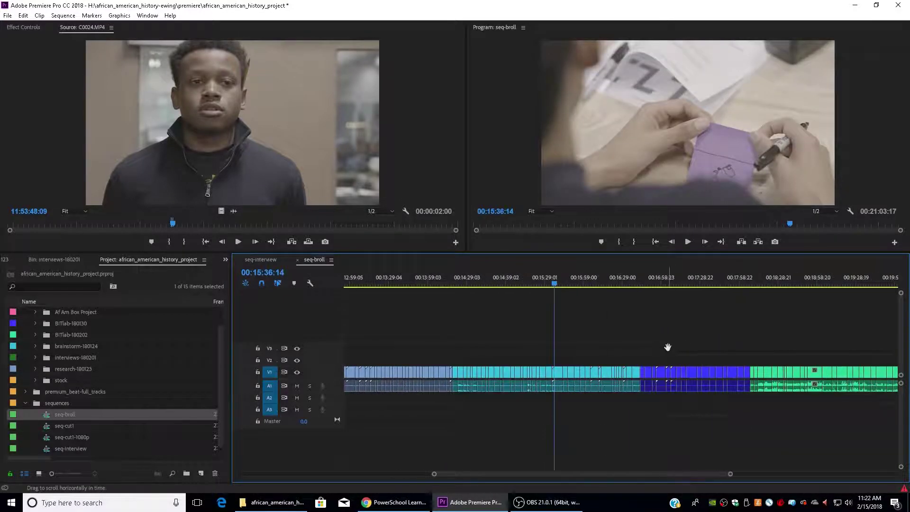
pyautogui.click(699, 283)
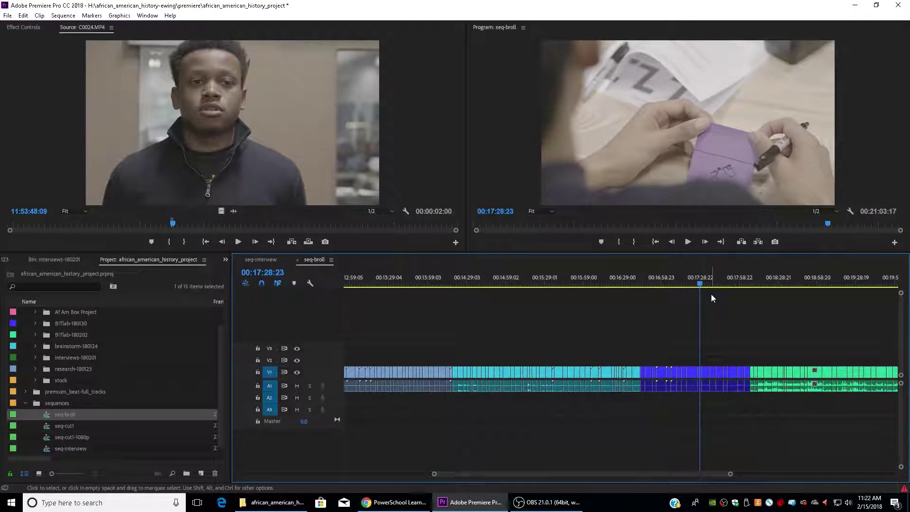
# - Zoom back out and marquee-select, then deselect, the b-roll clips on V1/A1
pyautogui.press('z')
pyautogui.click(724, 299)
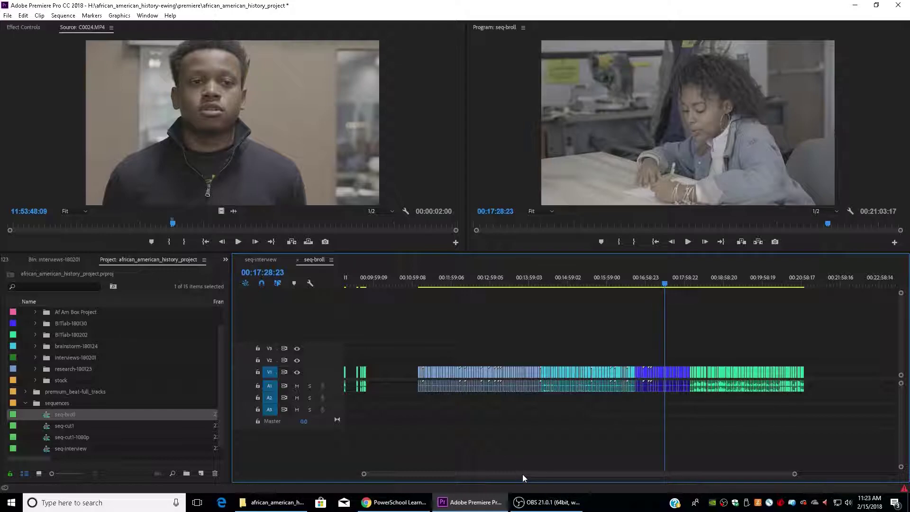
pyautogui.moveTo(522, 473); pyautogui.dragTo(510, 474)
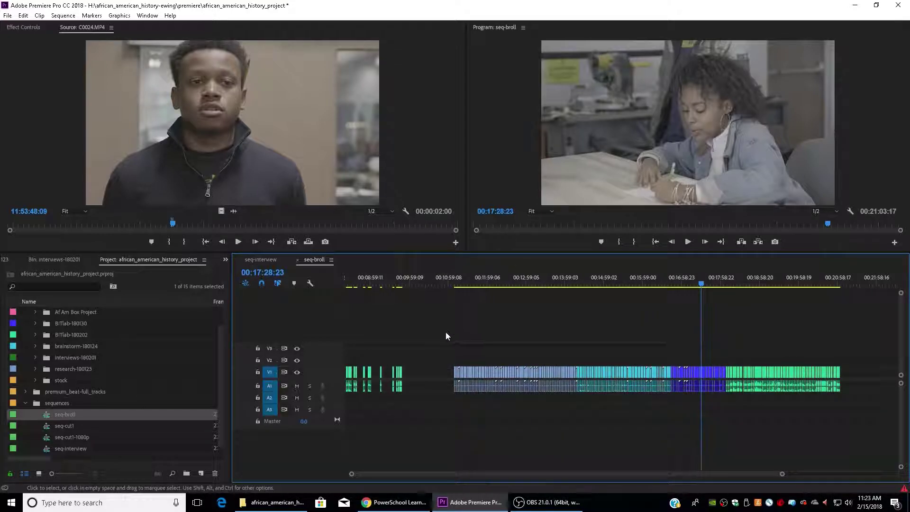
pyautogui.moveTo(446, 336); pyautogui.dragTo(876, 409)
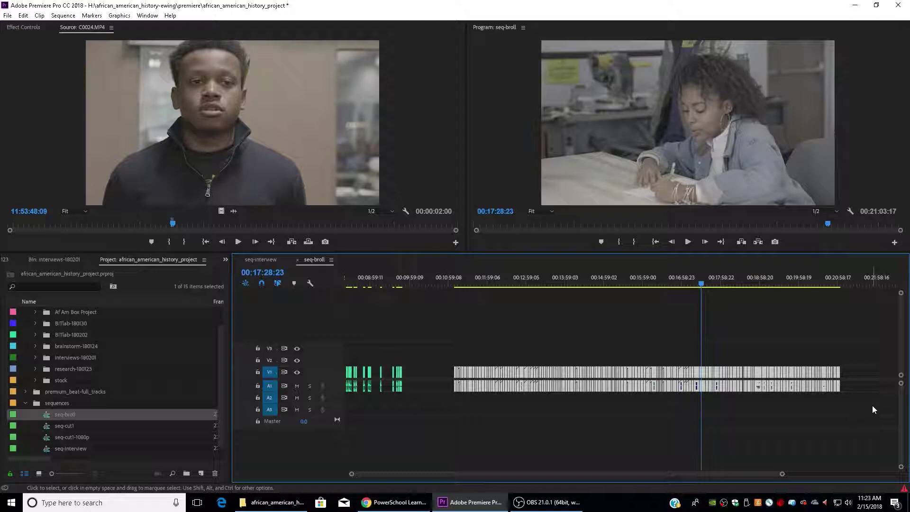
pyautogui.click(479, 331)
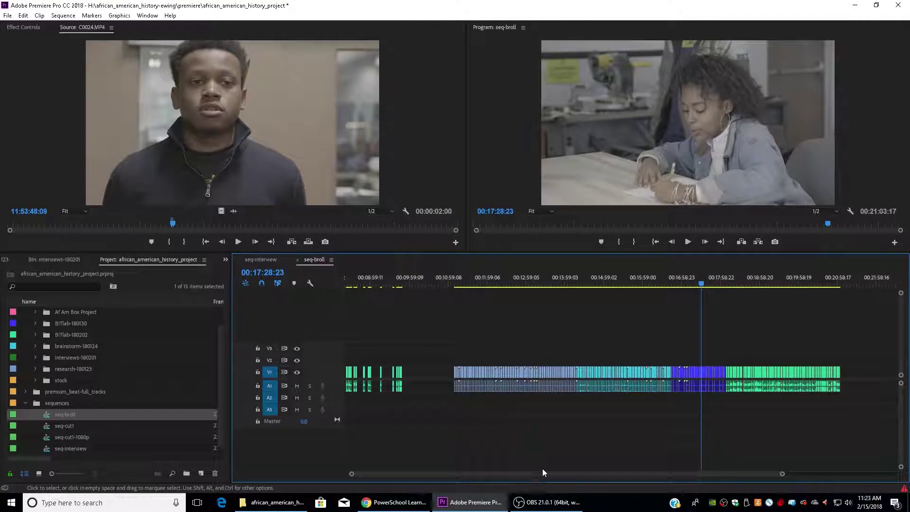
pyautogui.moveTo(542, 473); pyautogui.dragTo(375, 472)
pyautogui.press('Home')
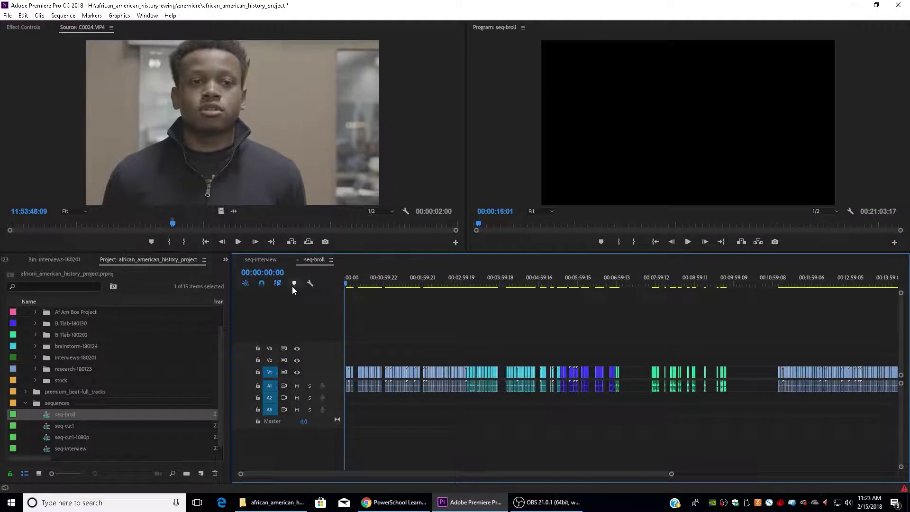
pyautogui.hotkey('ctrl', 'v')
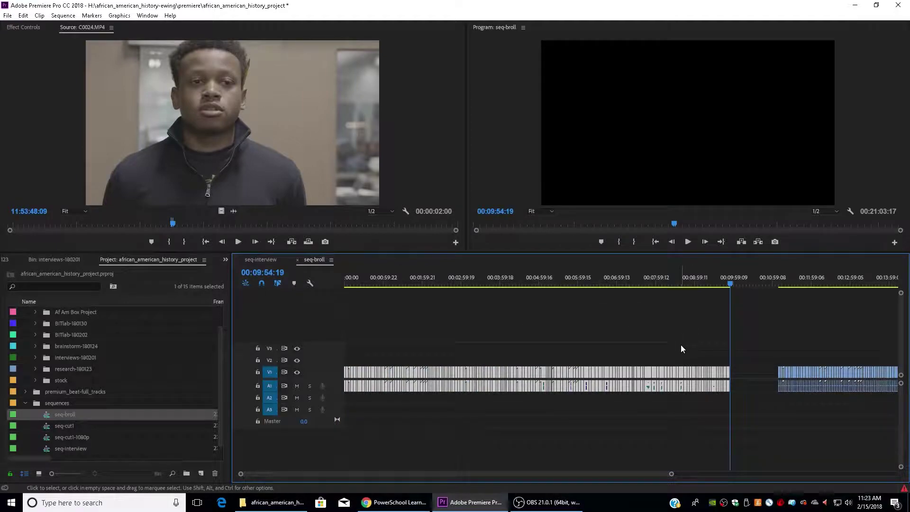
pyautogui.hotkey('ctrl', 'z')
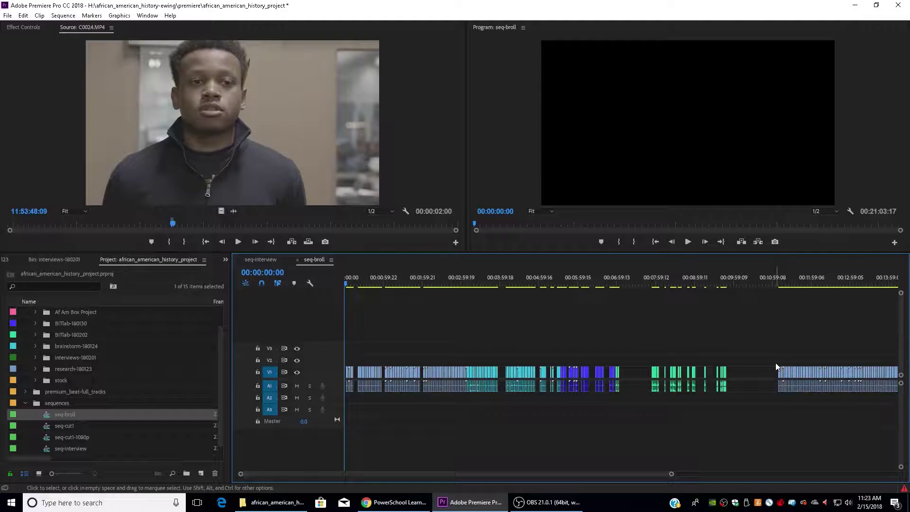
pyautogui.press('h')
pyautogui.scroll(-5, 784, 325)
pyautogui.moveTo(784, 325); pyautogui.dragTo(738, 331)
pyautogui.scroll(5, 501, 310)
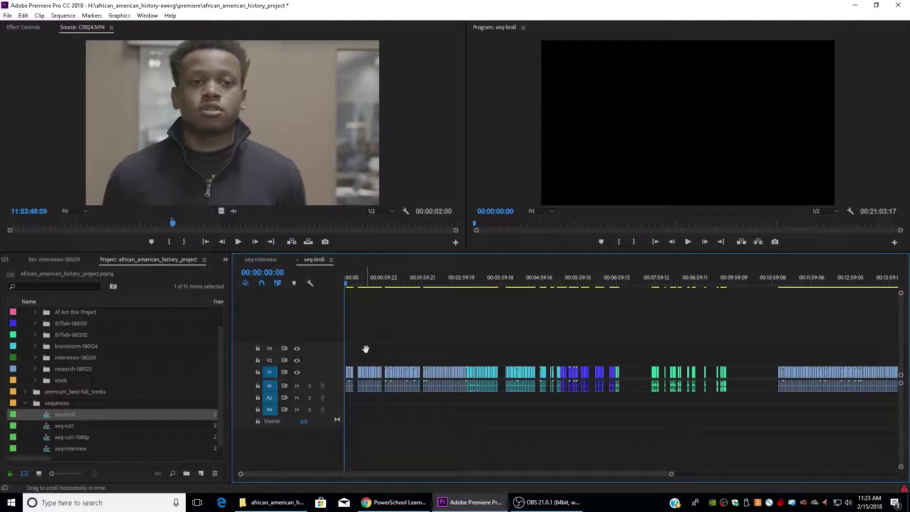
# - Open seq-cut1, delete the adjustment and fx clips on V4–V6, and select the V1 clips
pyautogui.doubleClick(48, 427)
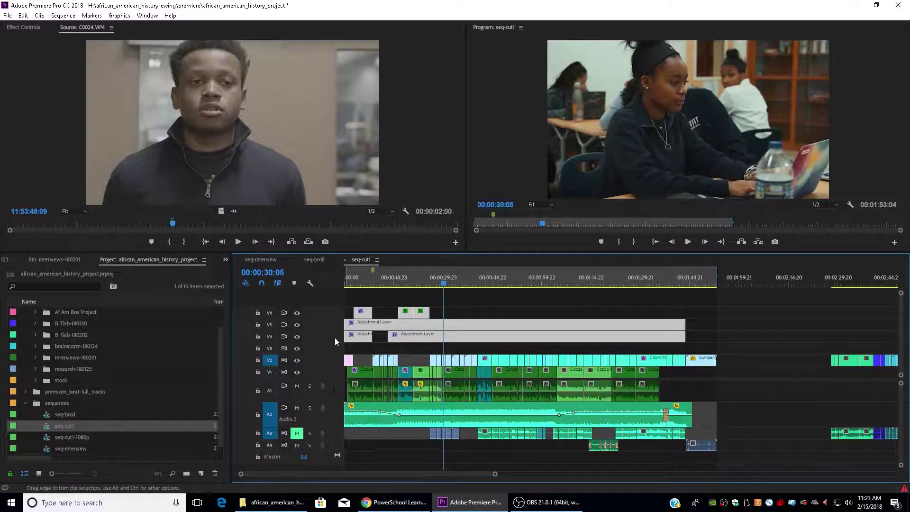
pyautogui.press('Delete')
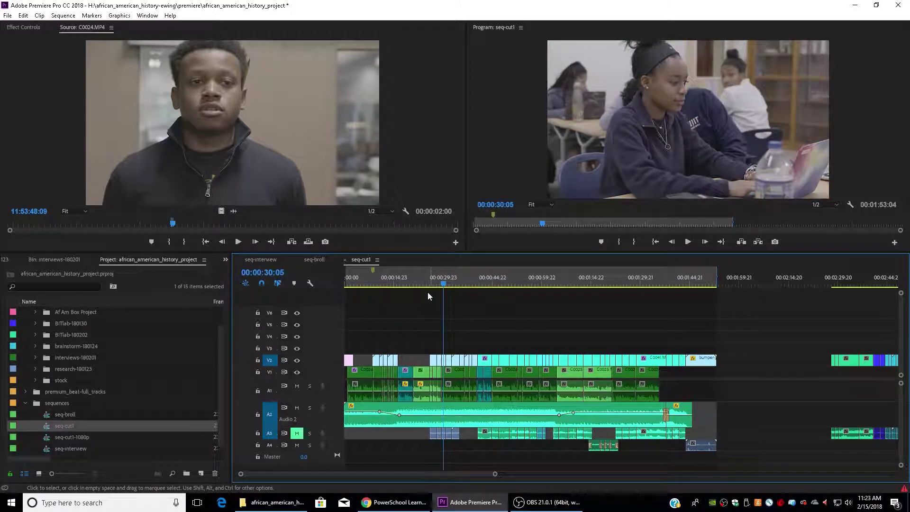
pyautogui.click(377, 375)
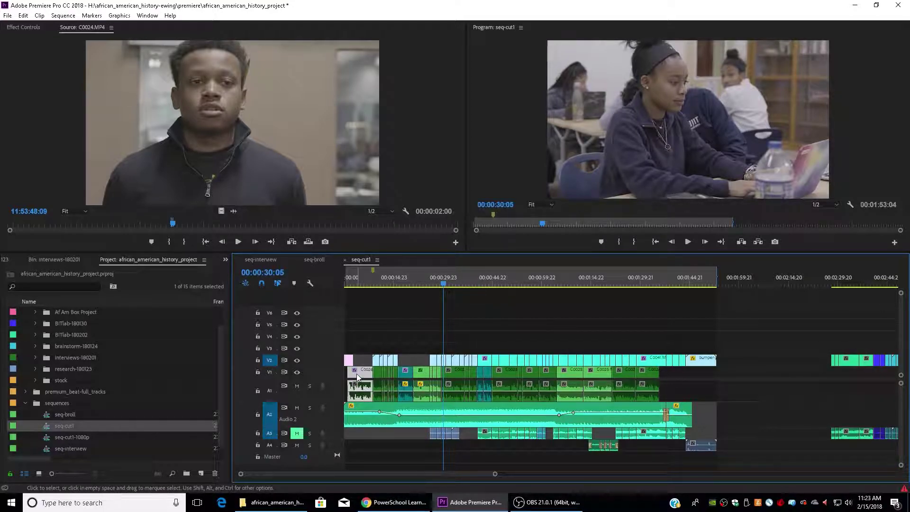
pyautogui.click(405, 375)
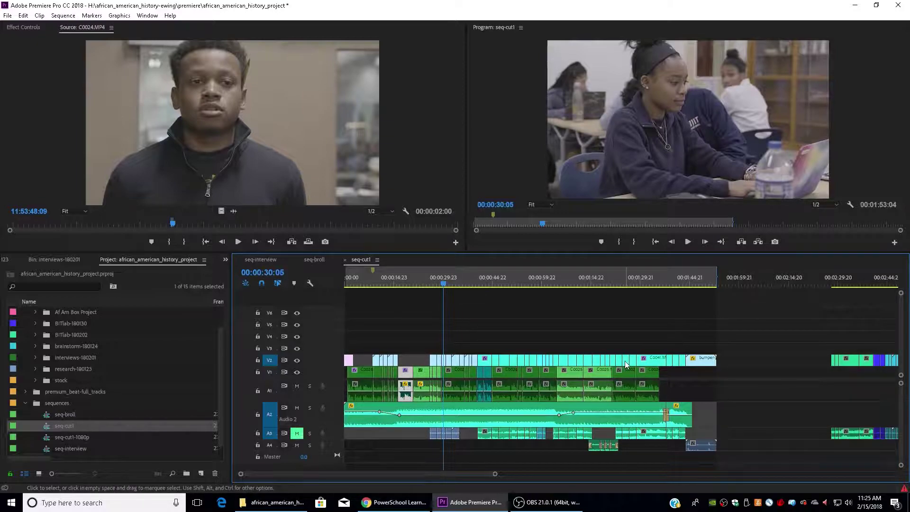
pyautogui.click(423, 280)
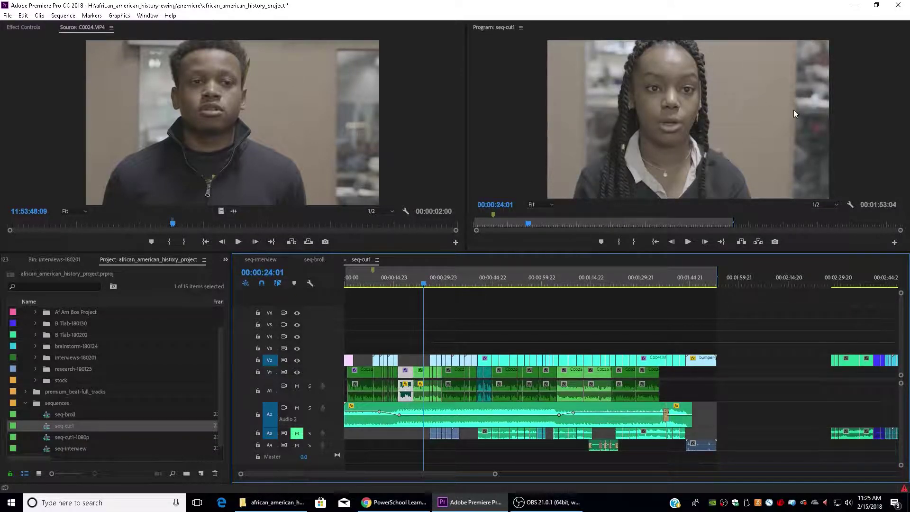
pyautogui.click(407, 280)
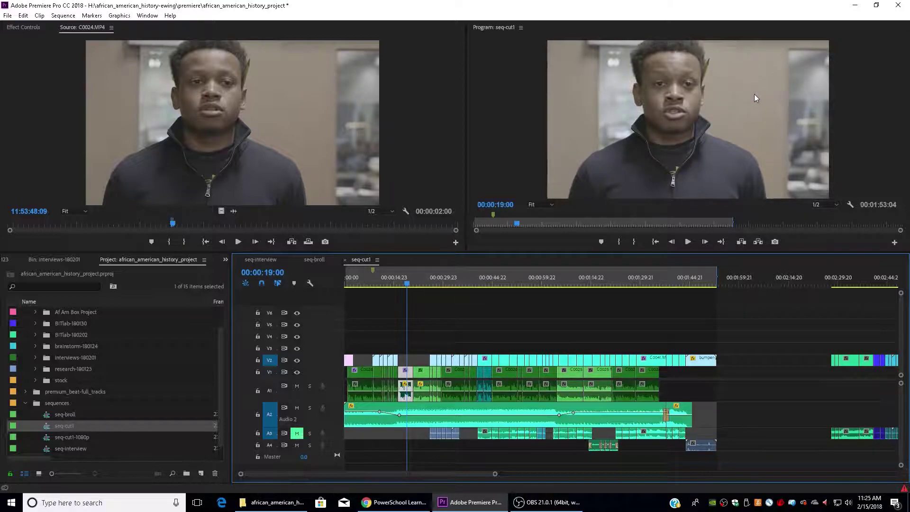
pyautogui.click(369, 280)
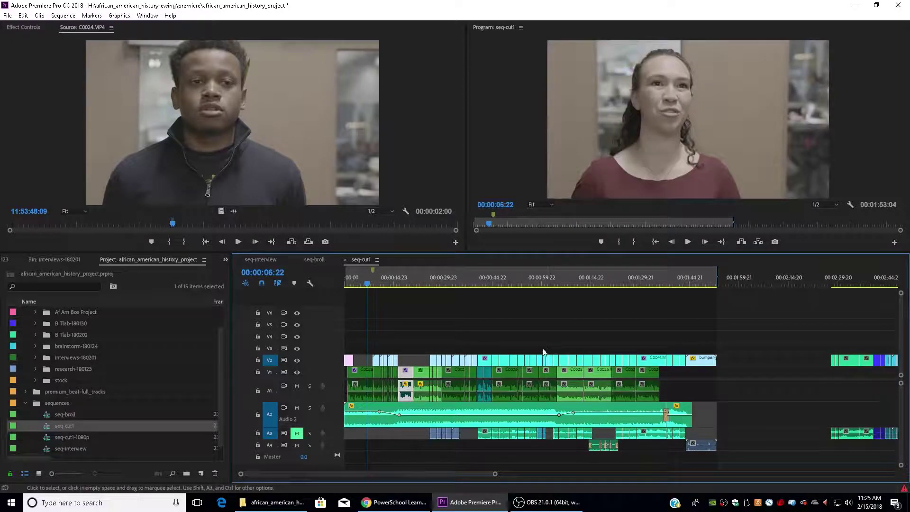
pyautogui.click(441, 279)
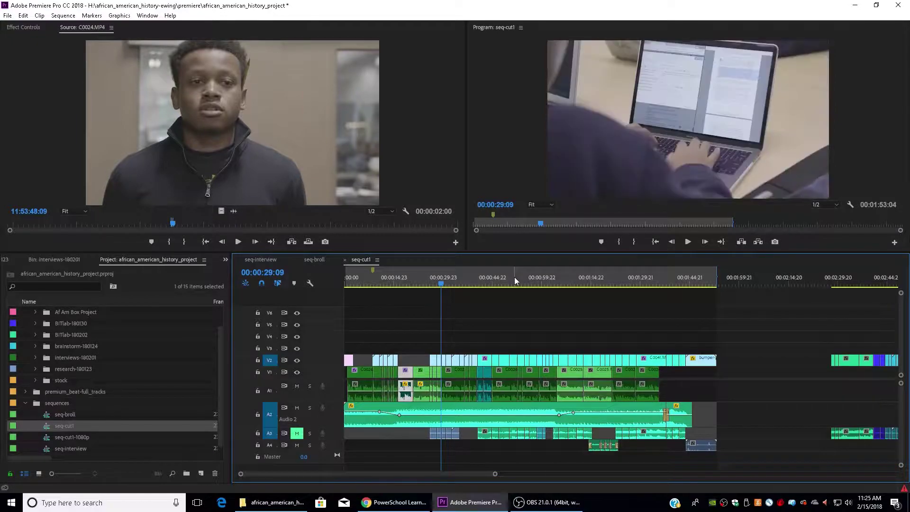
pyautogui.click(515, 278)
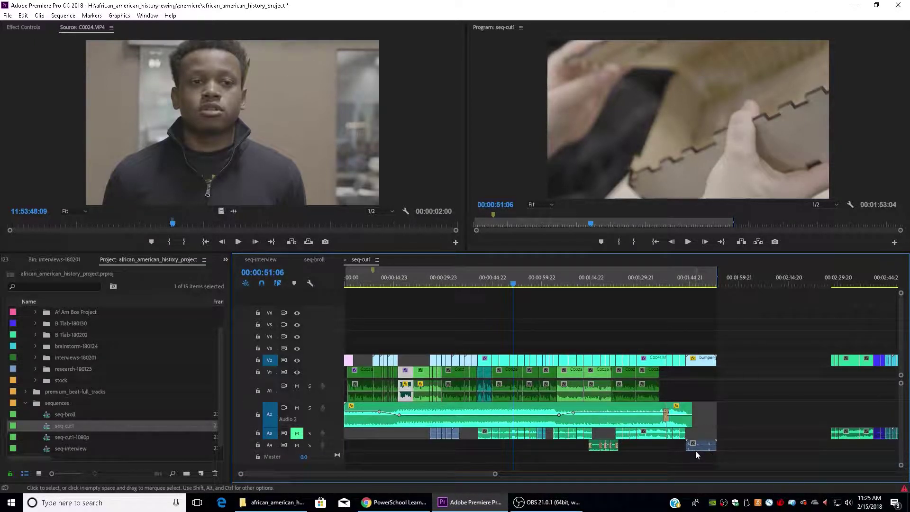
pyautogui.click(702, 286)
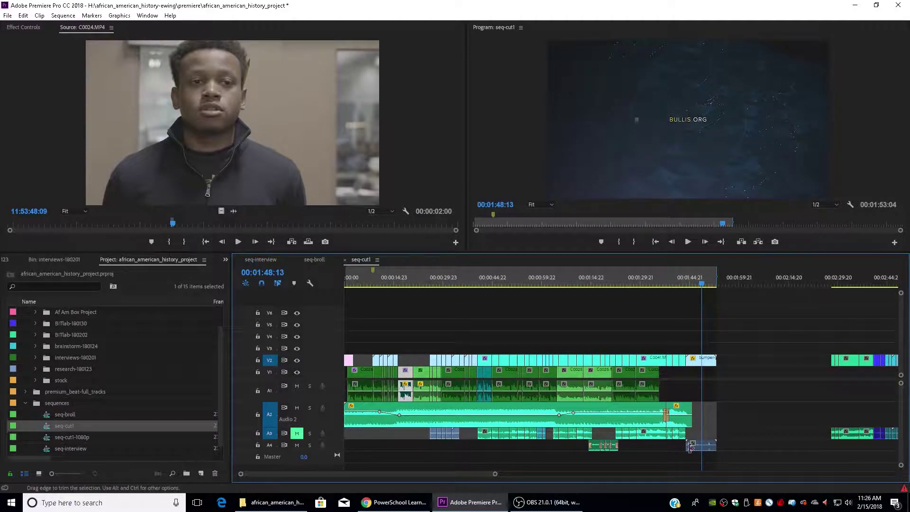
# - Play the closing bumper, stop at 01:44:02, then switch the timeline to seq-broll
pyautogui.press('space')
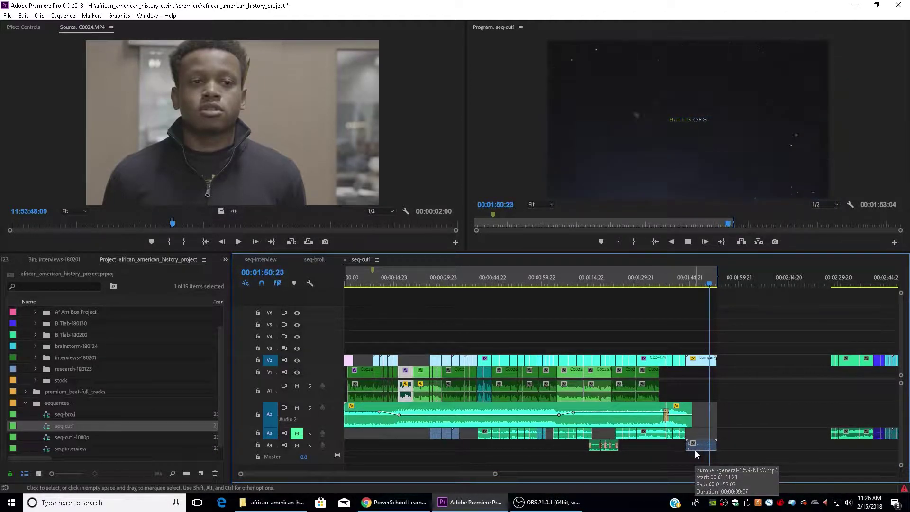
pyautogui.click(687, 281)
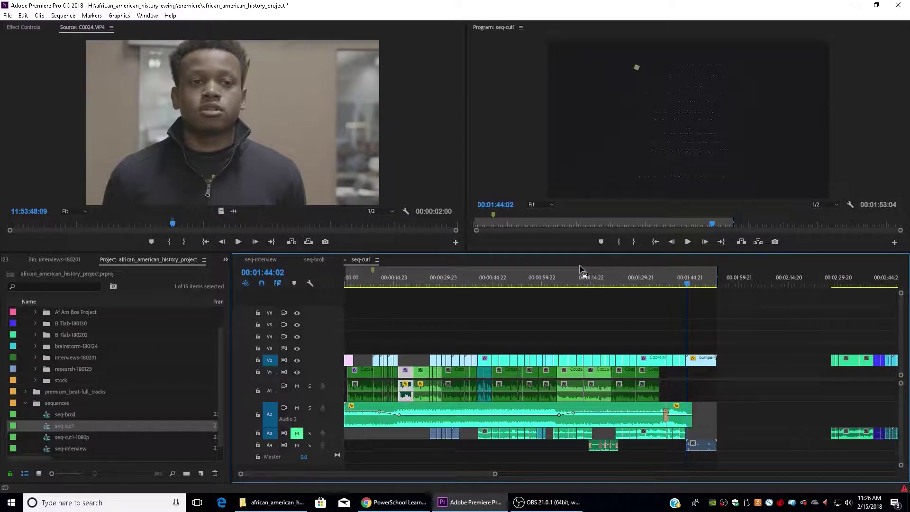
pyautogui.moveTo(577, 503)
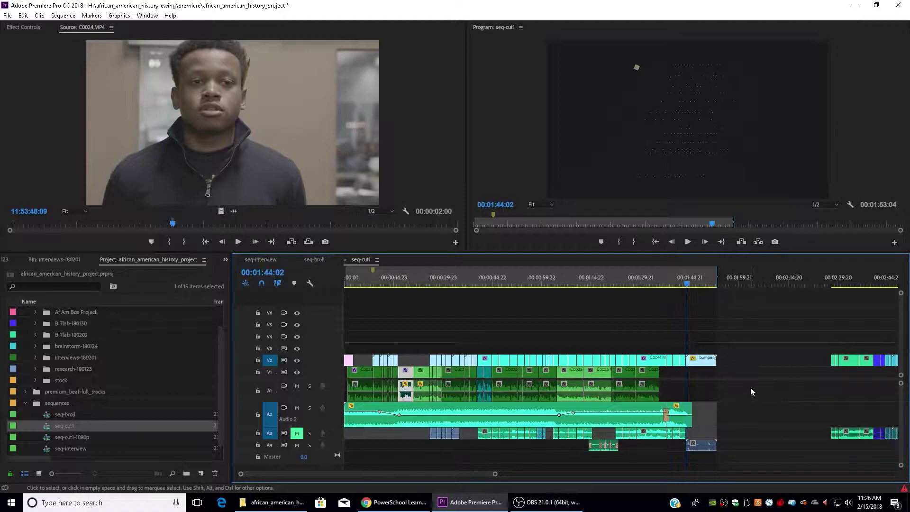
pyautogui.click(319, 259)
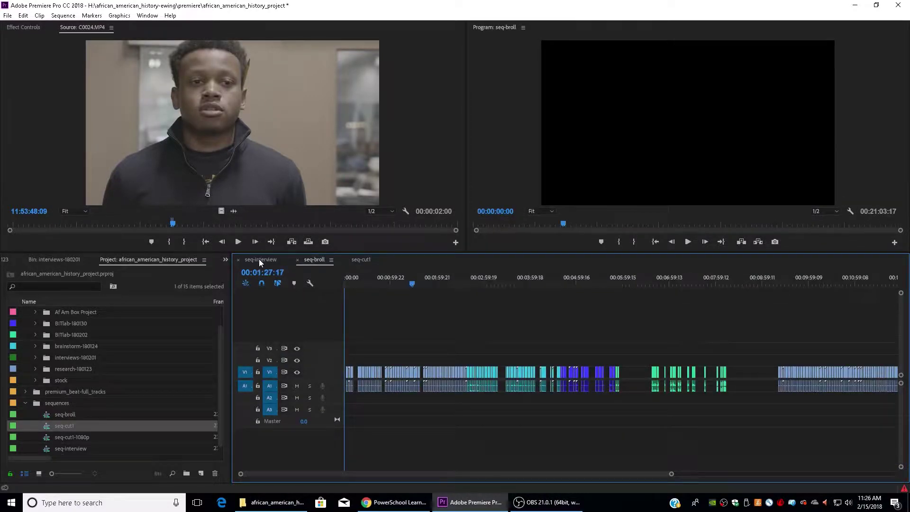
# - Switch the timeline via seq-interview back to the 00:01:53:04 seq-cut1 rough cut
pyautogui.click(259, 259)
pyautogui.click(360, 259)
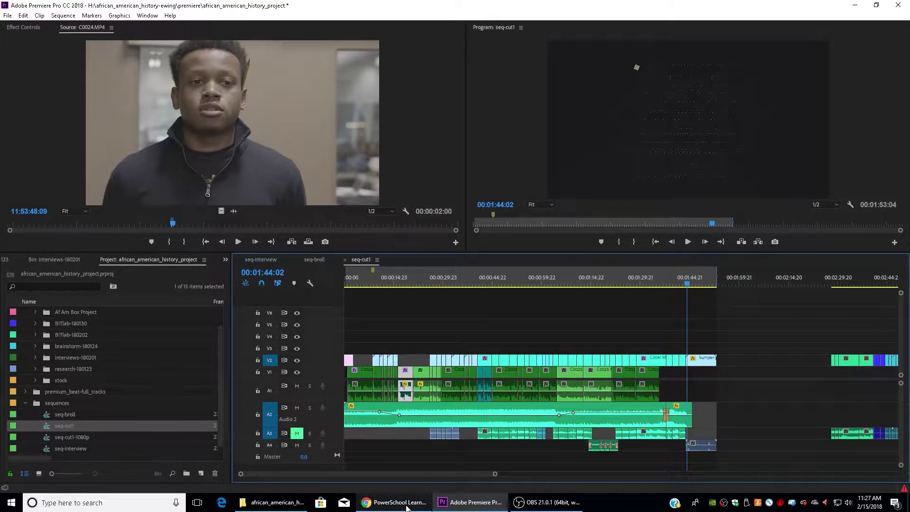
# - Bring the PowerSchool Unit 5 course page forward in Chrome and scroll through it
pyautogui.click(389, 506)
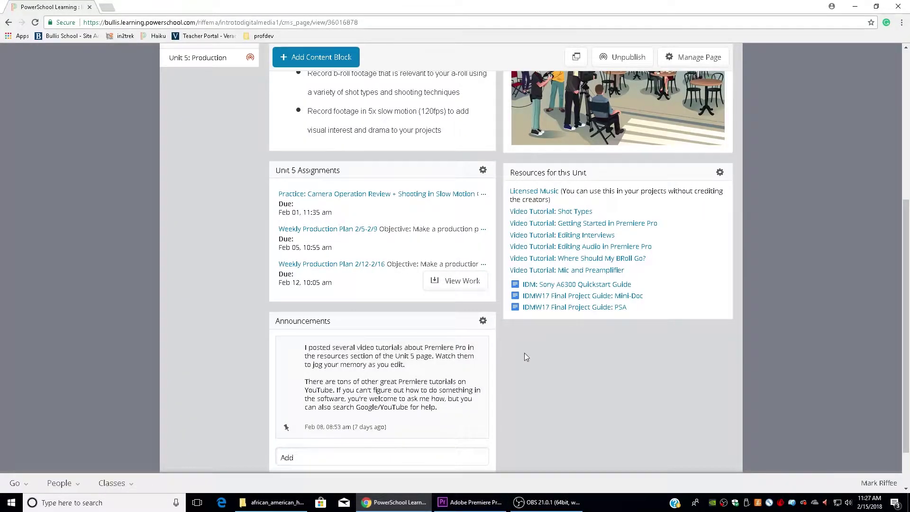
pyautogui.scroll(1, 225, 206)
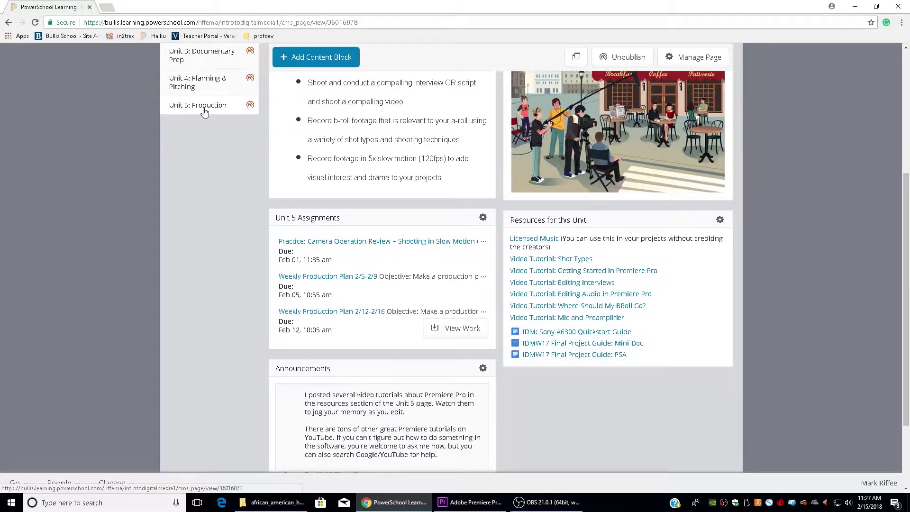
pyautogui.scroll(1, 202, 119)
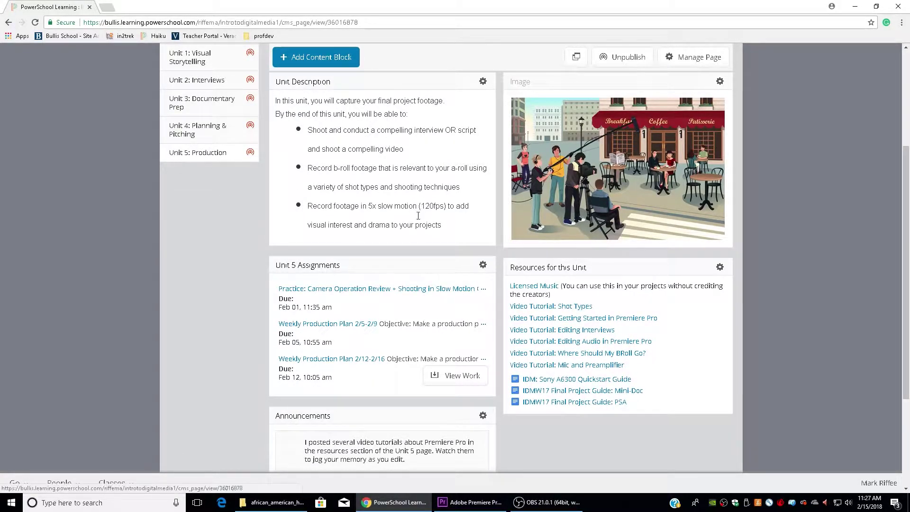
pyautogui.scroll(-1, 549, 277)
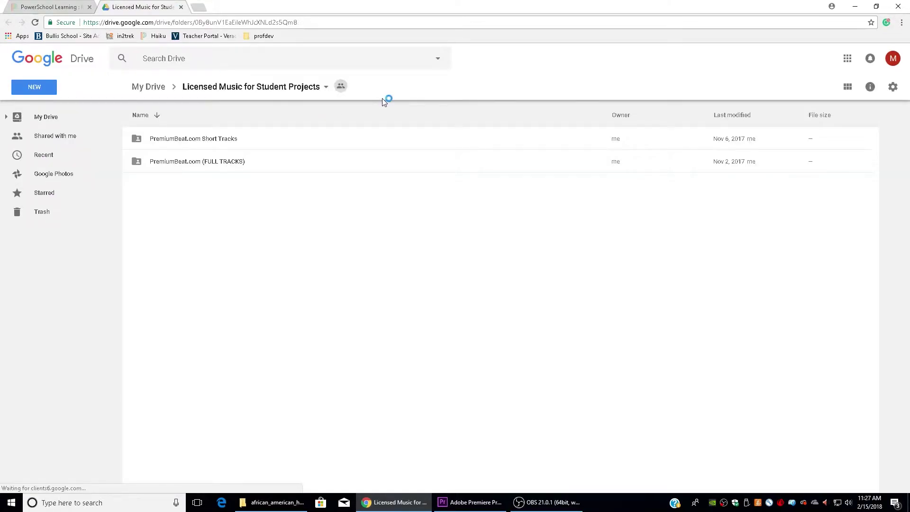
pyautogui.click(204, 140)
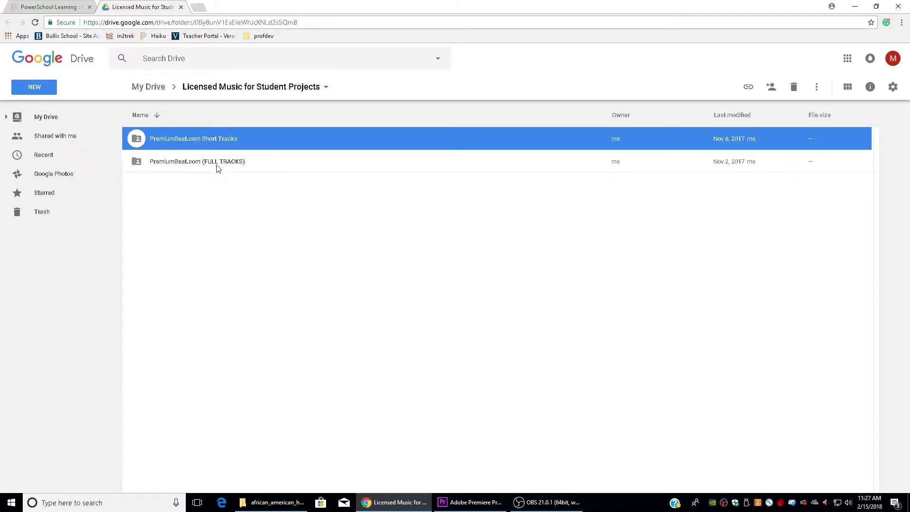
pyautogui.click(211, 164)
pyautogui.click(198, 138)
pyautogui.click(214, 169)
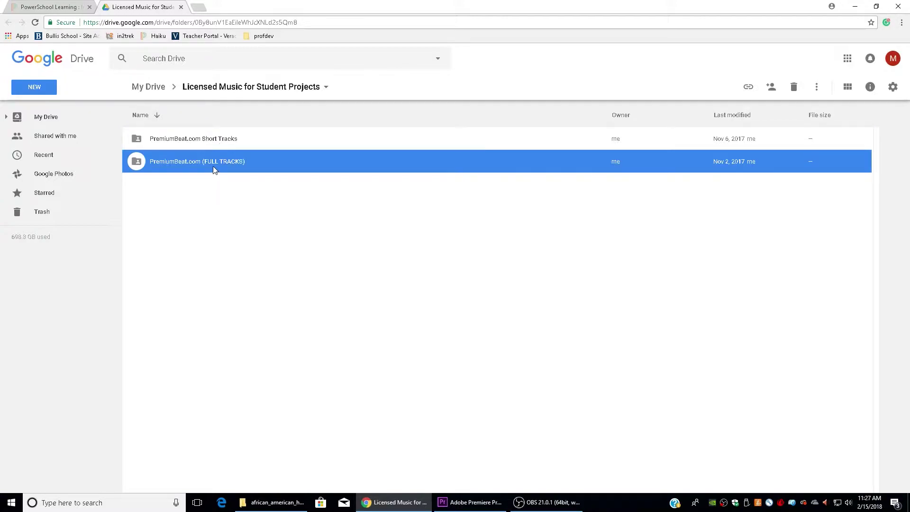
pyautogui.click(195, 147)
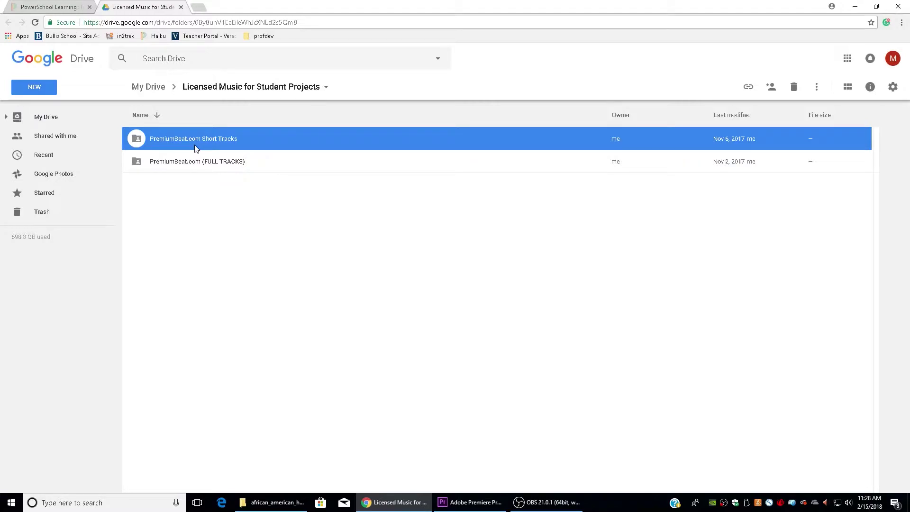
pyautogui.click(267, 502)
# - Create a new folder named music inside the african_american_history-ewing project folder
pyautogui.click(329, 224)
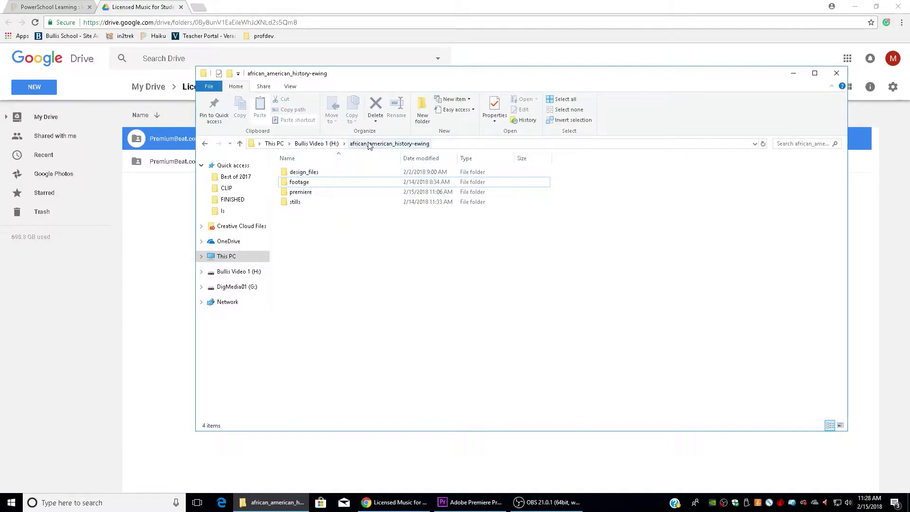
pyautogui.rightClick(312, 227)
pyautogui.moveTo(358, 340)
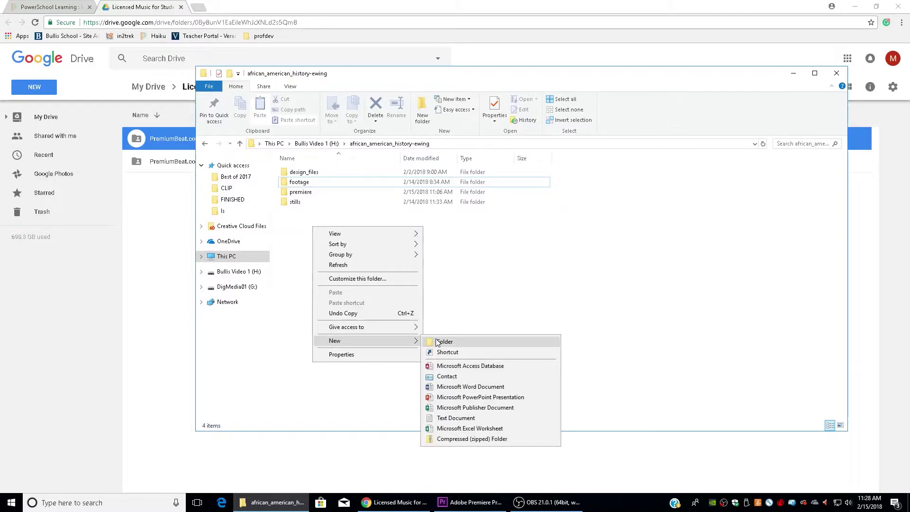
pyautogui.click(438, 341)
pyautogui.write('music')
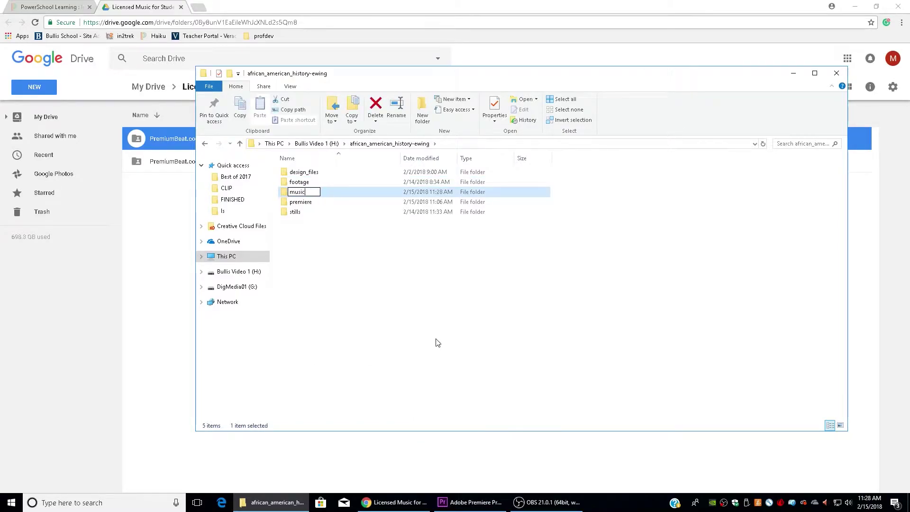
pyautogui.press('Return')
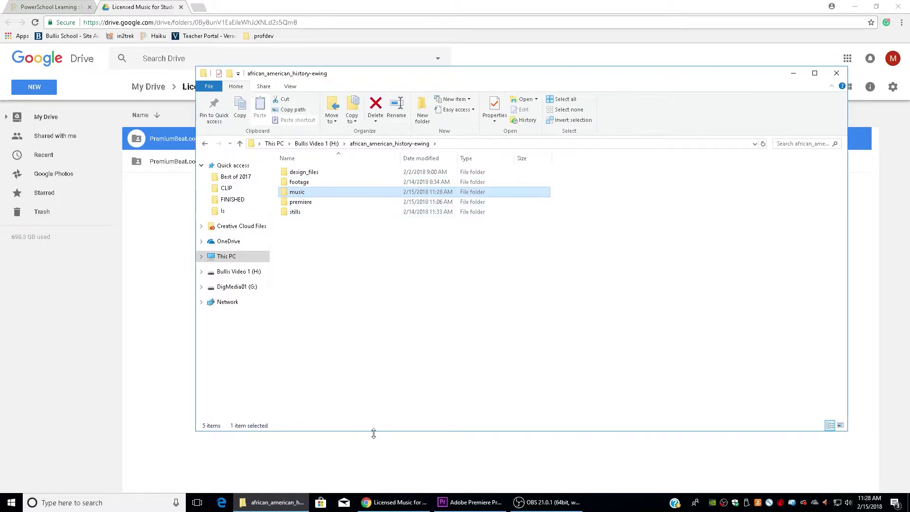
pyautogui.click(457, 497)
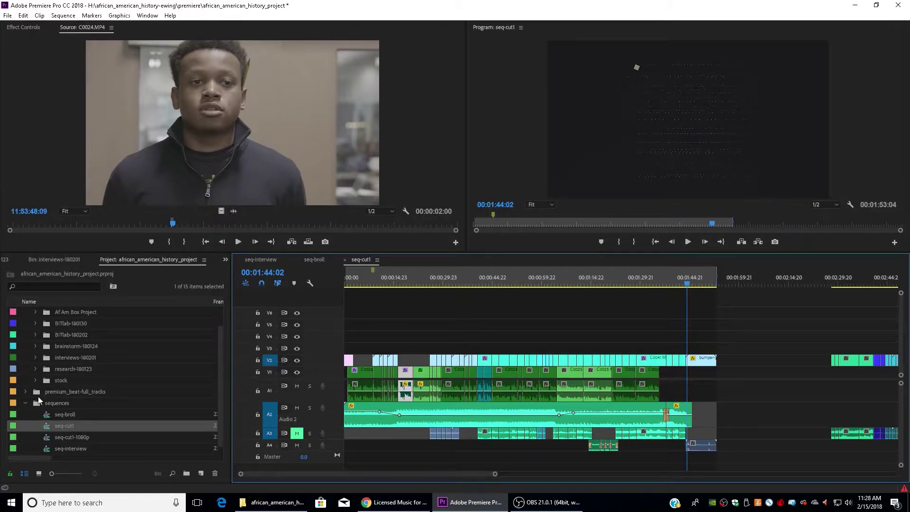
# - Collapse the sequences and footage bins and load 116_full_ascend_0188.wav from premium_beat-full_tracks into the Source monitor
pyautogui.click(26, 403)
pyautogui.click(26, 323)
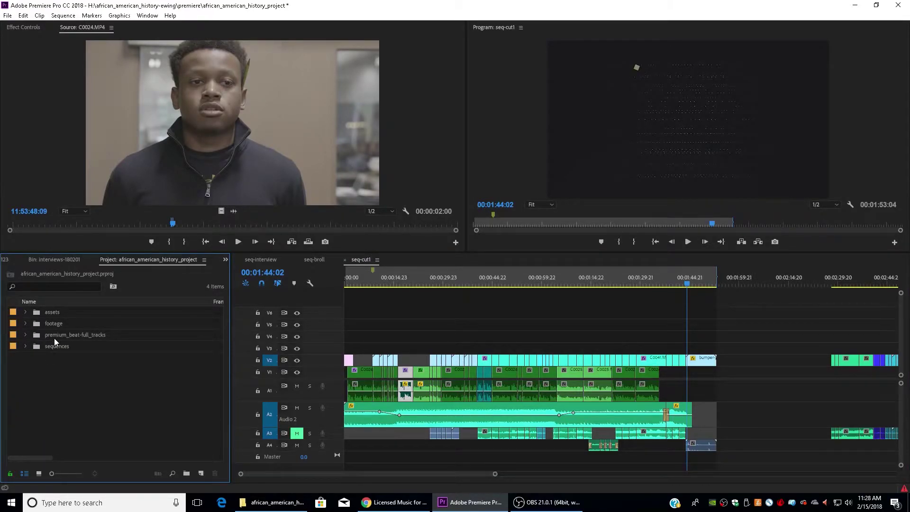
pyautogui.click(26, 334)
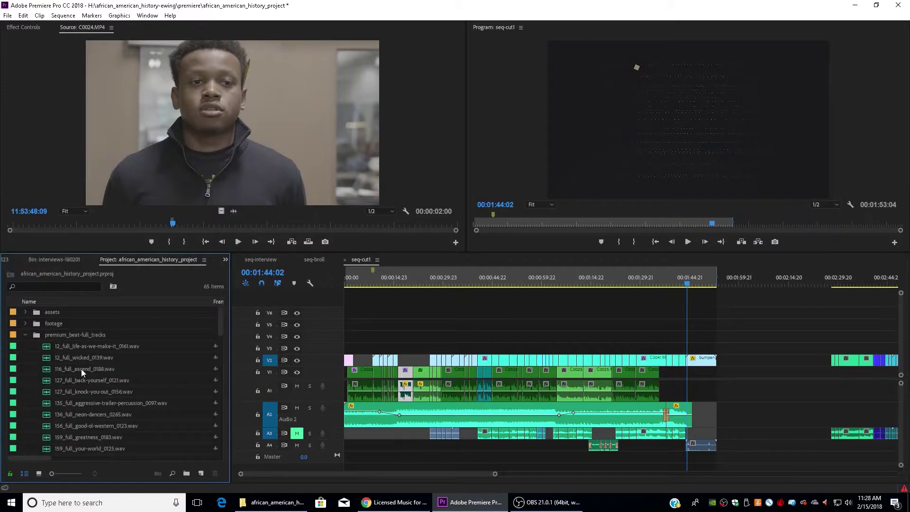
pyautogui.doubleClick(49, 369)
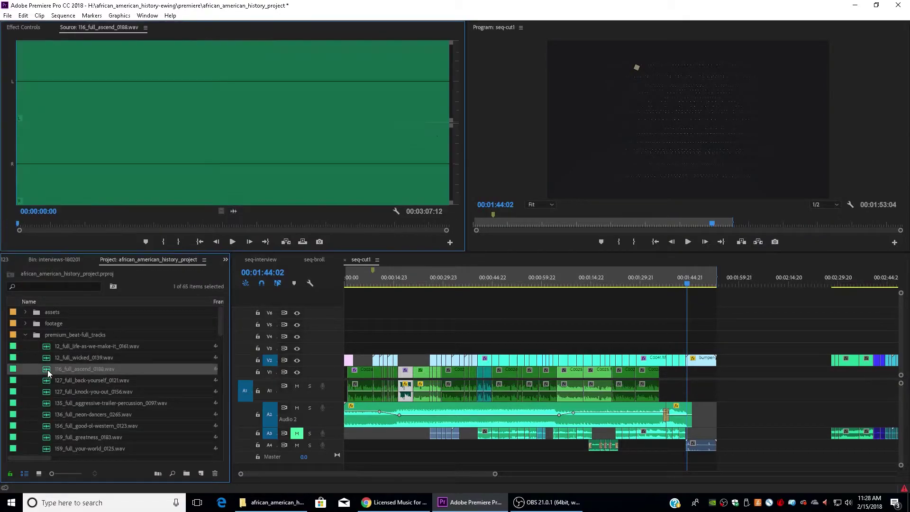